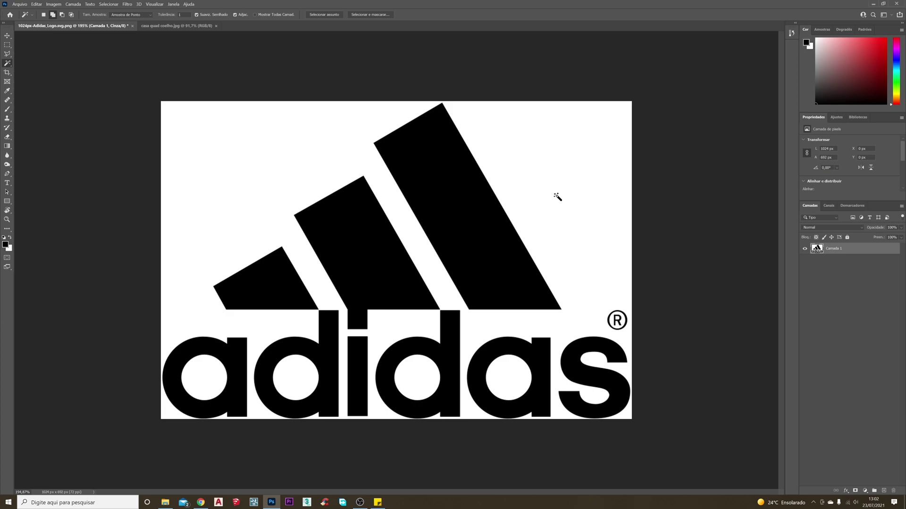
# - Examine the pixelated edges of the logo's middle stripe up close
pyautogui.scroll(5, 326, 173)
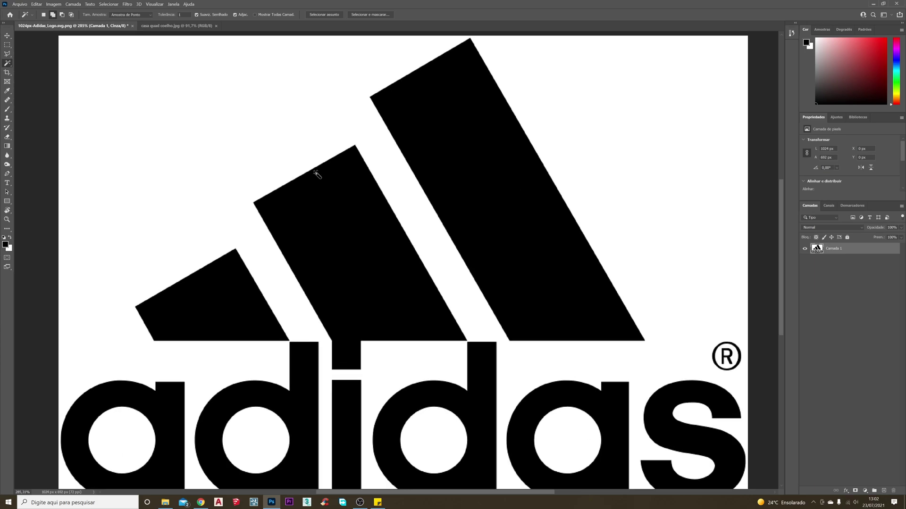
pyautogui.scroll(8, 285, 176)
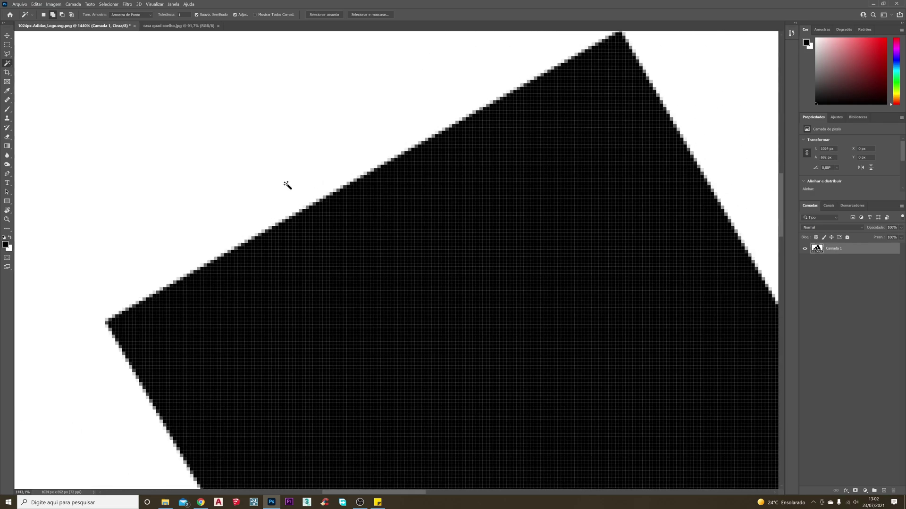
pyautogui.scroll(-2, 287, 190)
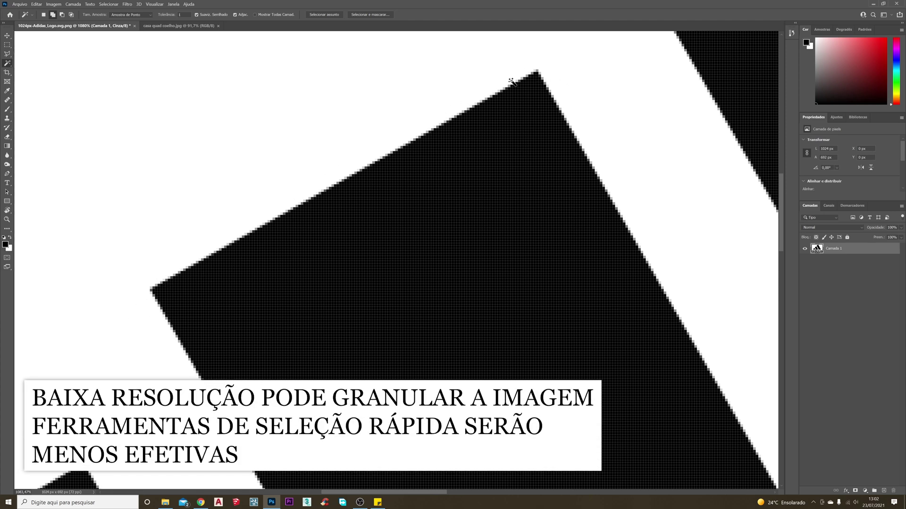
pyautogui.scroll(-8, 206, 264)
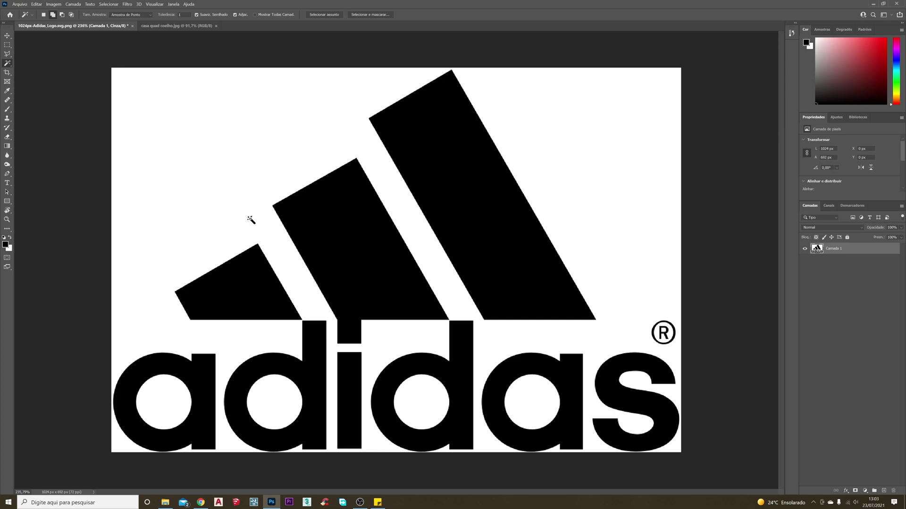
# - Switch through the Object Selection, Quick Selection and Magic Wand tools
pyautogui.rightClick(7, 65)
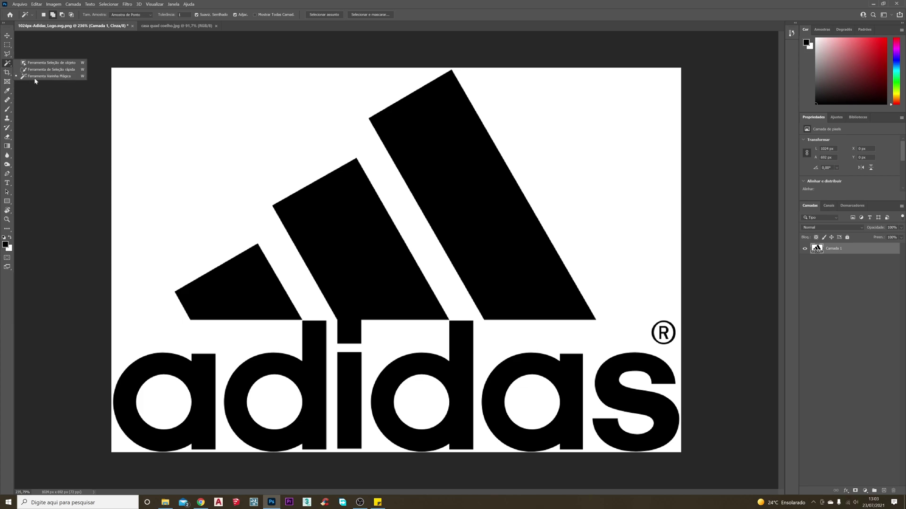
pyautogui.click(44, 63)
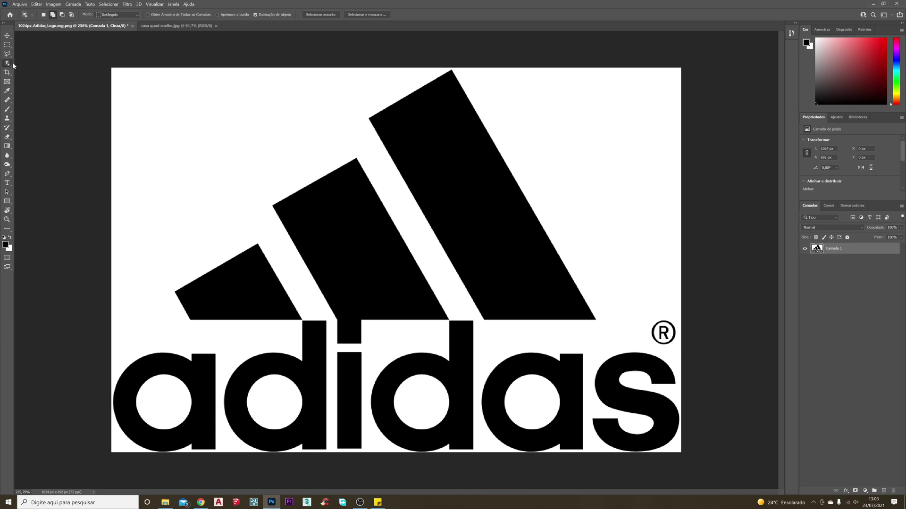
pyautogui.rightClick(8, 65)
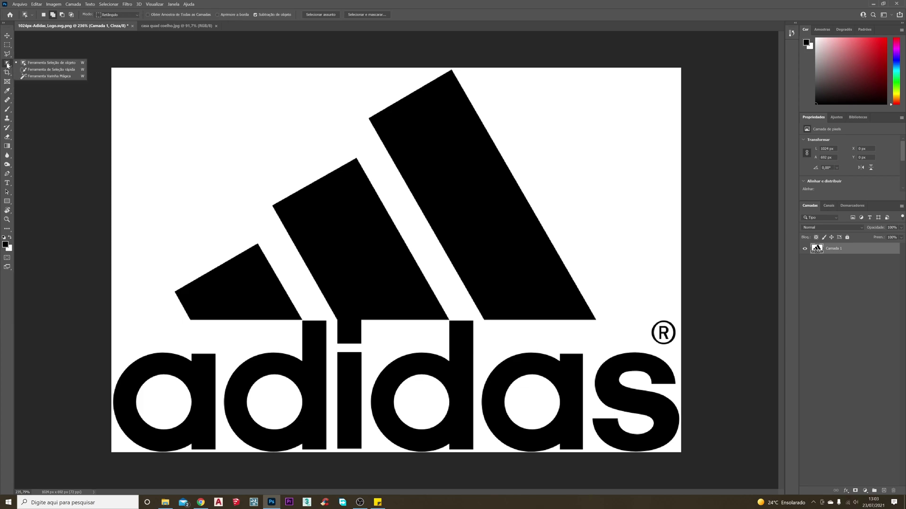
pyautogui.click(51, 70)
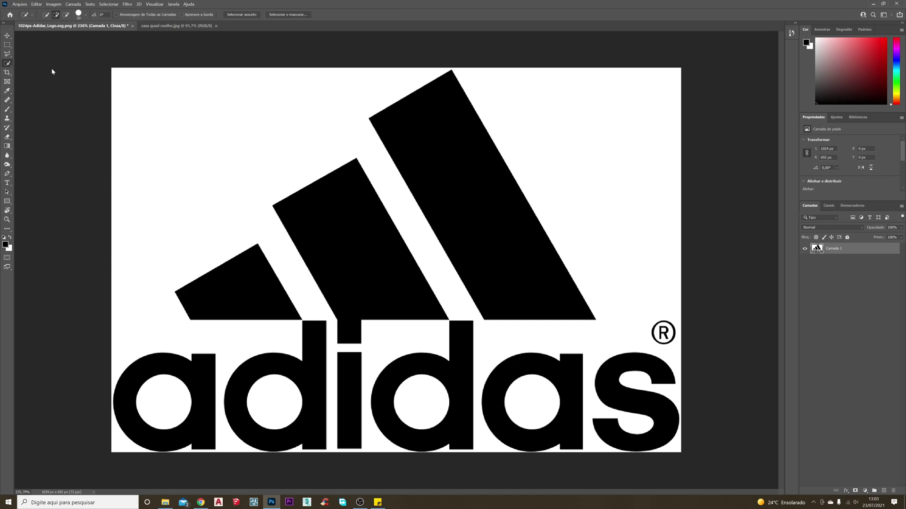
pyautogui.rightClick(11, 68)
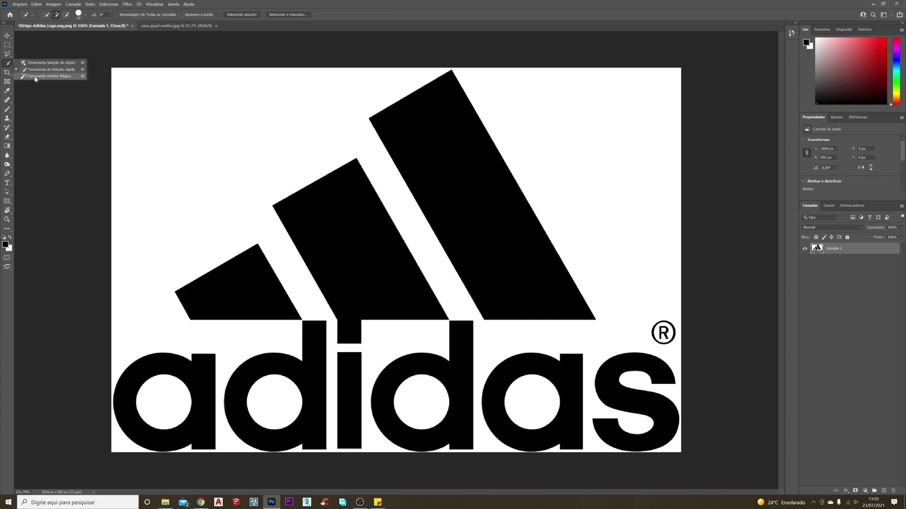
pyautogui.click(35, 76)
# - Try Object Selection with a rectangle around the tallest stripe of the logo, and clear the selection
pyautogui.rightClick(7, 63)
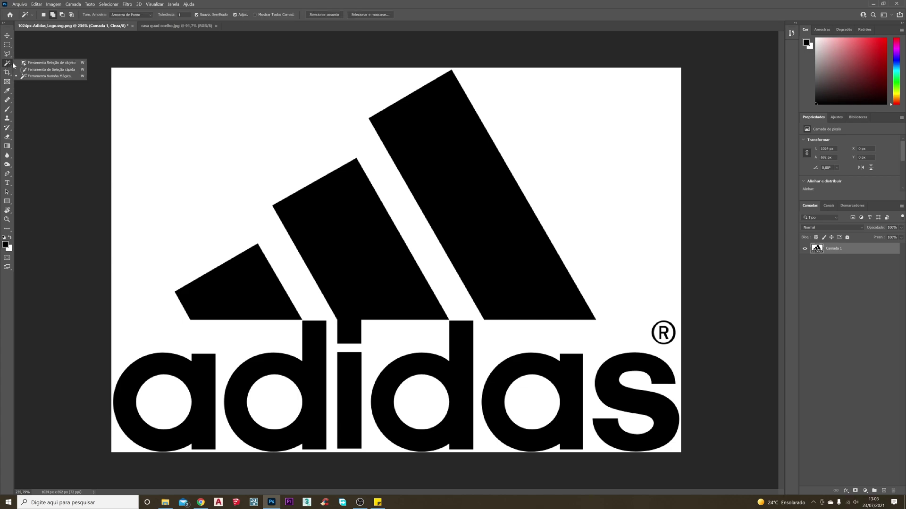
pyautogui.click(55, 64)
pyautogui.hotkey('ctrl', '-')
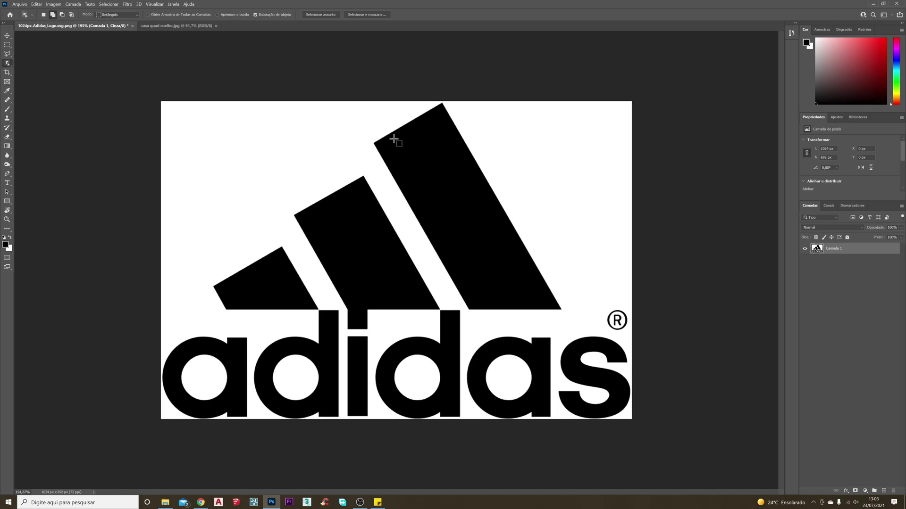
pyautogui.moveTo(571, 316); pyautogui.dragTo(486, 223)
pyautogui.moveTo(371, 108); pyautogui.dragTo(364, 99)
pyautogui.moveTo(364, 99); pyautogui.dragTo(364, 98)
pyautogui.hotkey('ctrl', 'd')
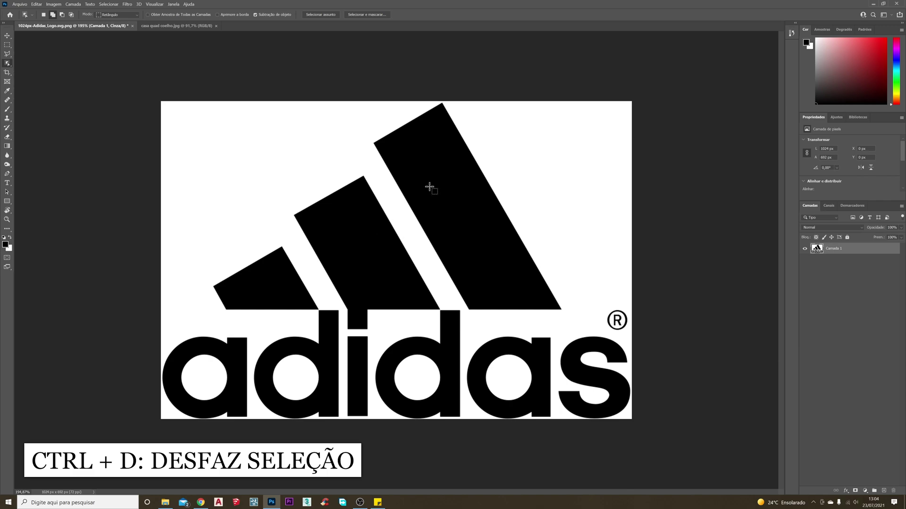
# - Select the three black stripes above the wordmark with the Quick Selection tool
pyautogui.rightClick(7, 65)
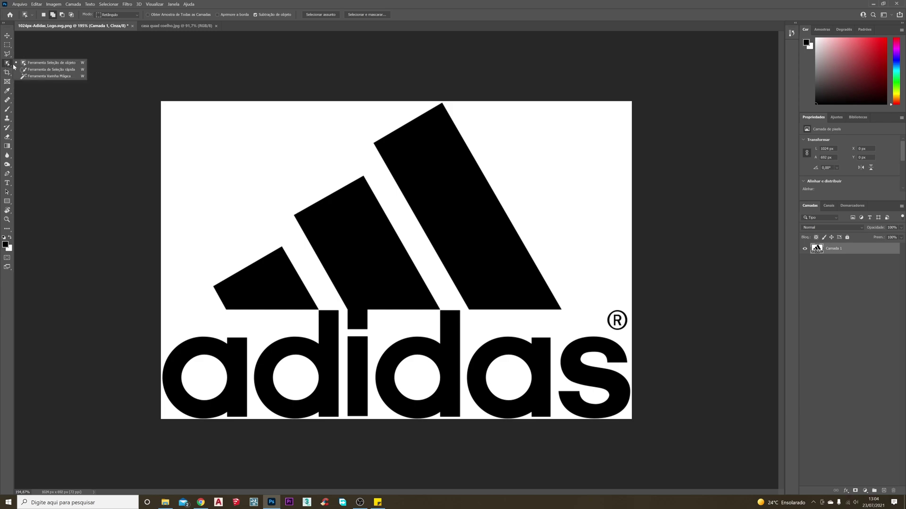
pyautogui.click(48, 71)
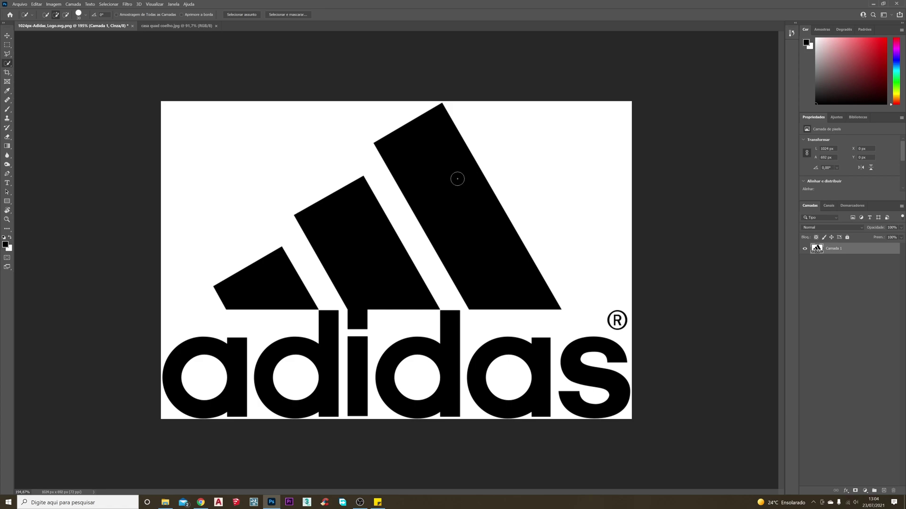
pyautogui.click(456, 203)
pyautogui.click(344, 236)
pyautogui.click(275, 281)
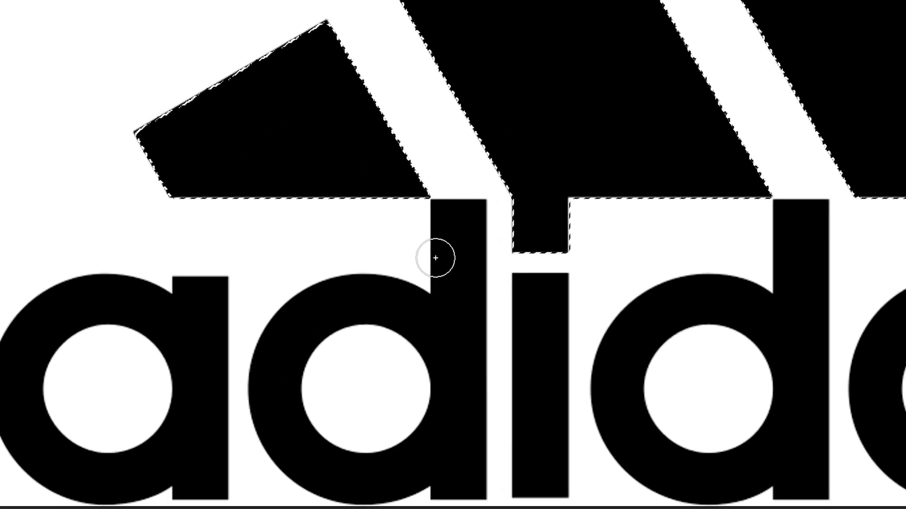
# - Extend the quick selection to the letters of the adidas wordmark
pyautogui.click(319, 332)
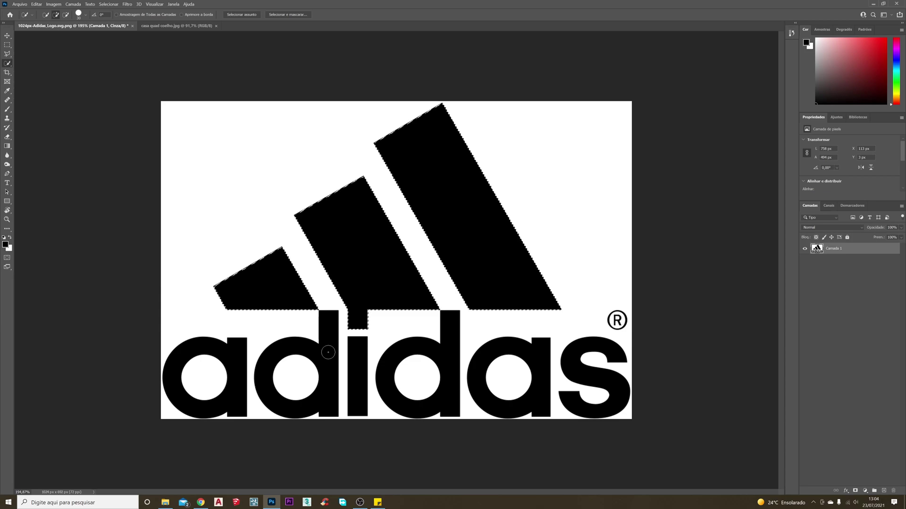
pyautogui.moveTo(328, 352); pyautogui.dragTo(235, 363)
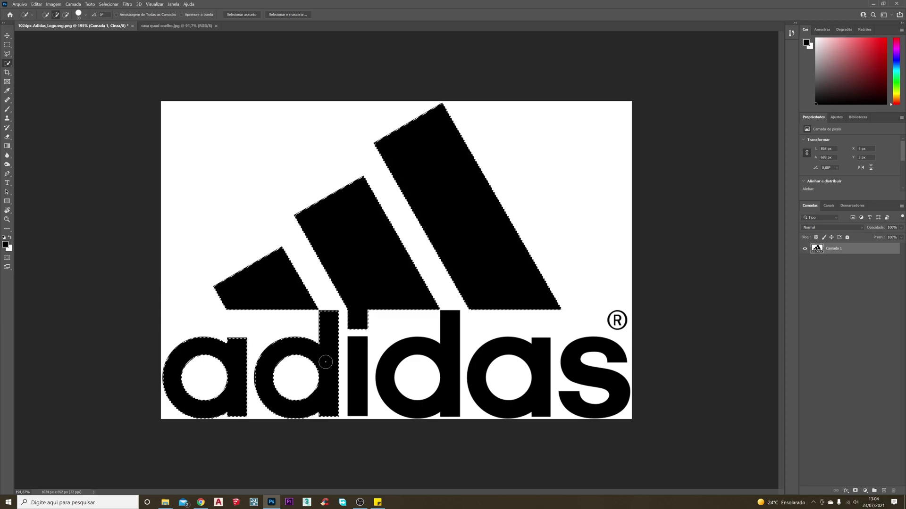
pyautogui.click(358, 358)
pyautogui.click(398, 353)
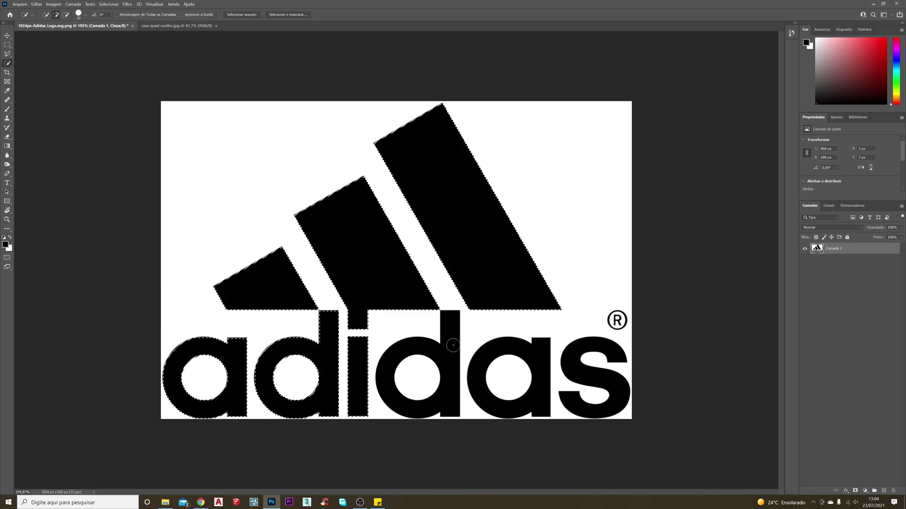
pyautogui.click(544, 363)
pyautogui.click(571, 361)
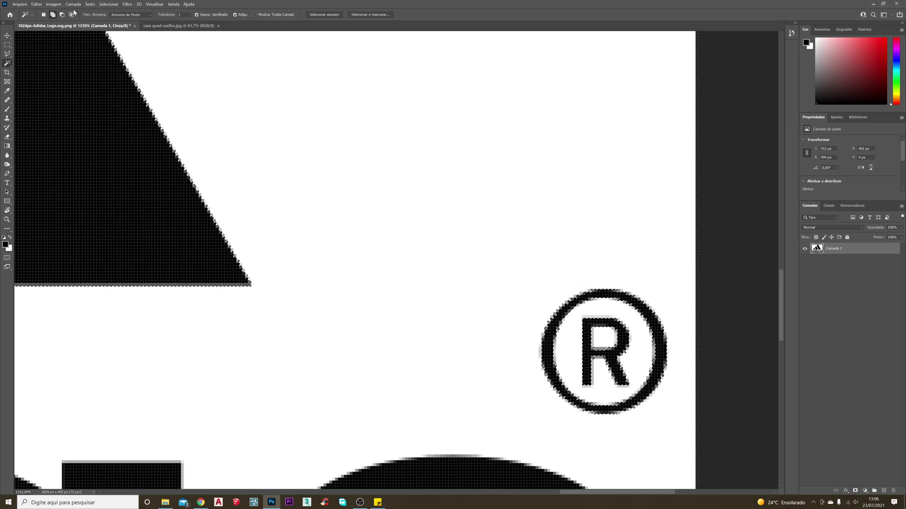
# - Clear the current selection and select the three logo stripes with the Magic Wand in add mode
pyautogui.hotkey('ctrl', 'd')
pyautogui.scroll(-10, 194, 212)
pyautogui.scroll(2, 398, 203)
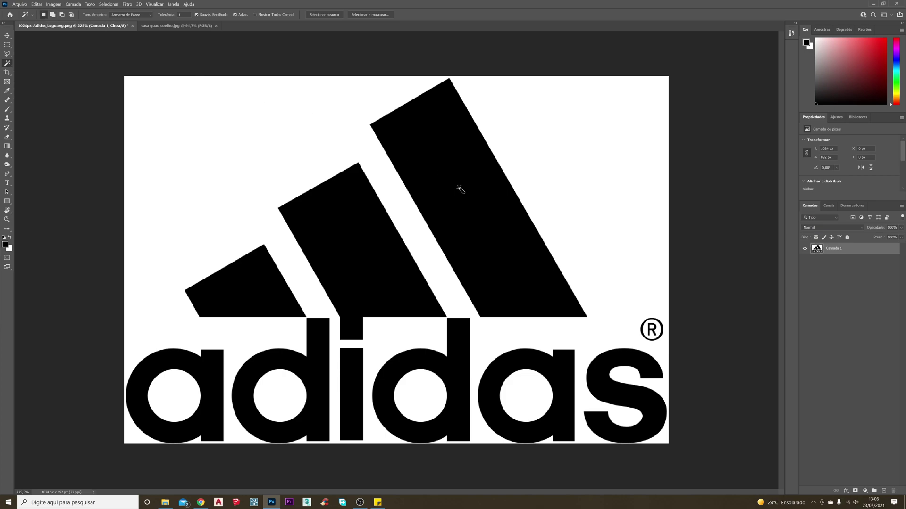
pyautogui.click(475, 213)
pyautogui.click(340, 232)
pyautogui.click(444, 177)
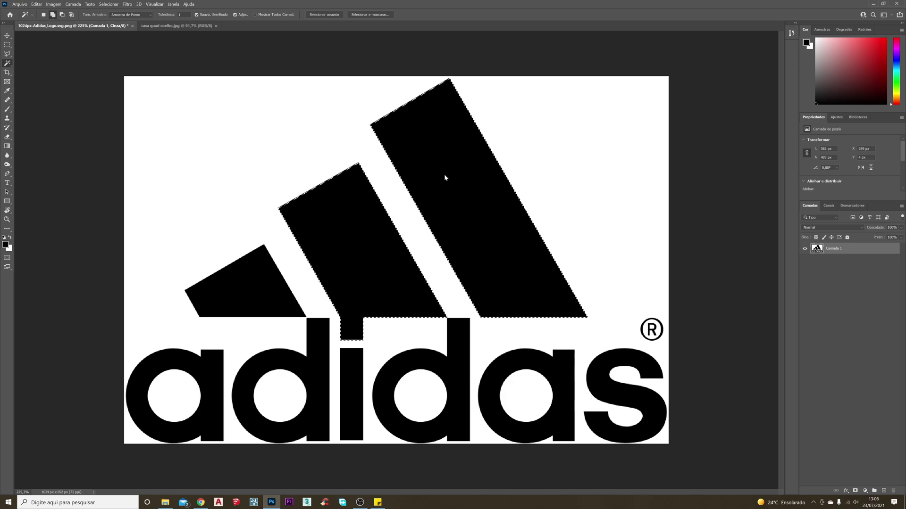
pyautogui.click(263, 281)
# - Add both letters "d", the "i" and the second "a" of the wordmark to the Magic Wand selection
pyautogui.click(323, 348)
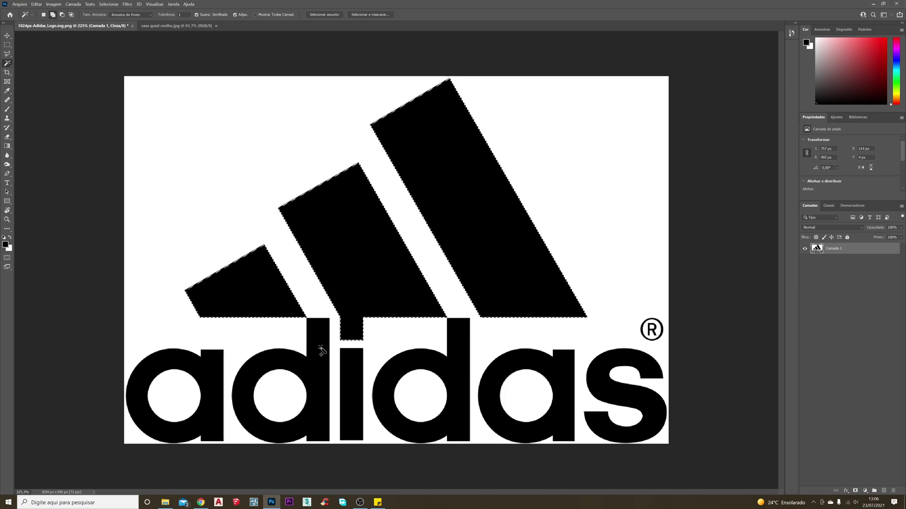
pyautogui.click(351, 393)
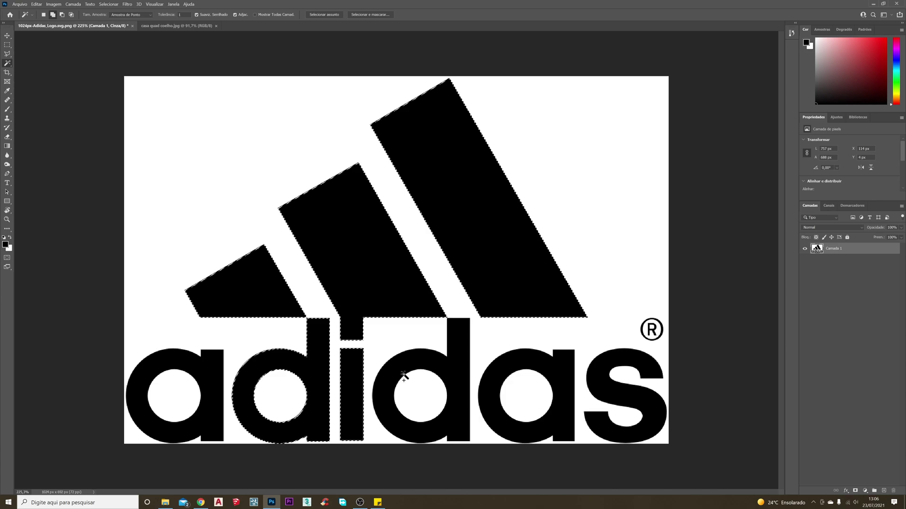
pyautogui.click(434, 360)
pyautogui.click(499, 370)
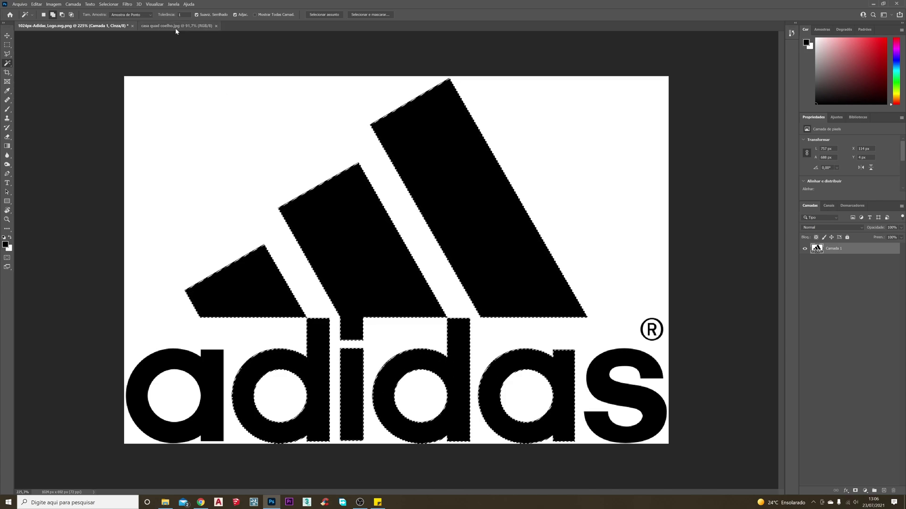
# - Subtract the second "a" of the wordmark from the selection, and clear the selection after switching to intersect mode
pyautogui.click(63, 16)
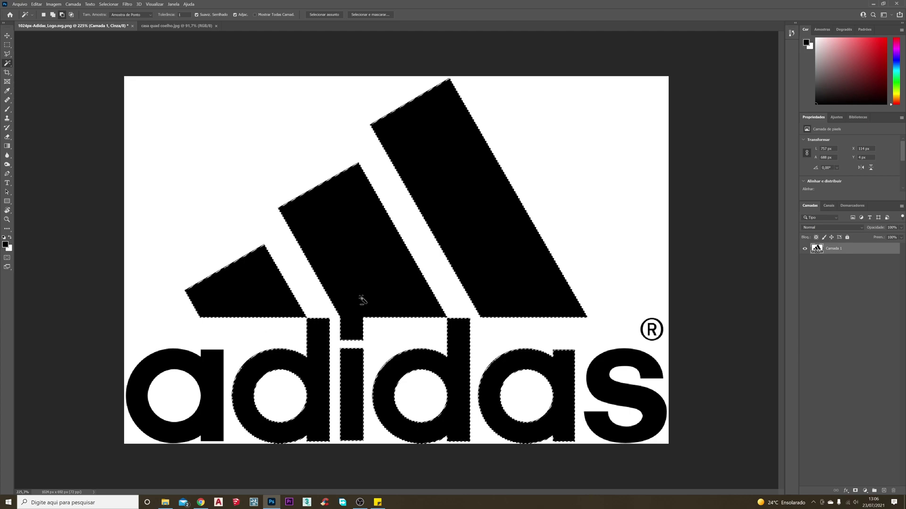
pyautogui.click(503, 368)
pyautogui.click(491, 299)
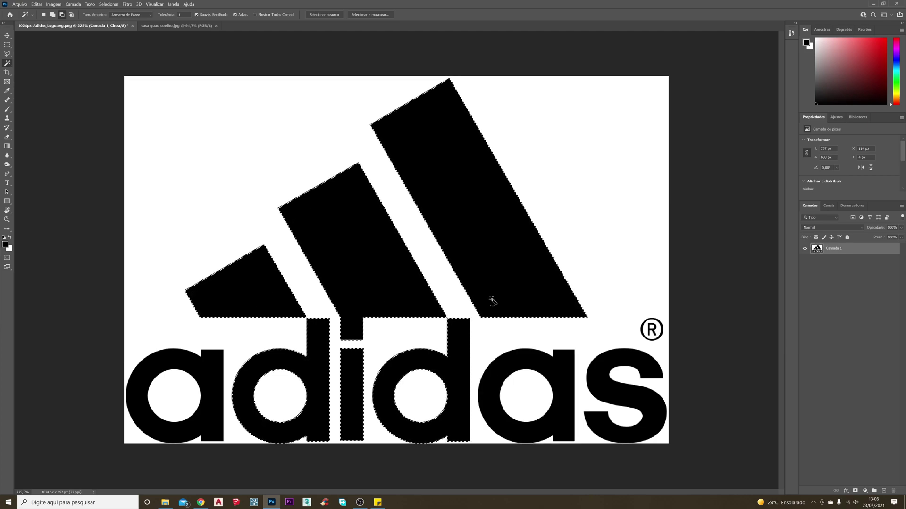
pyautogui.click(376, 267)
pyautogui.click(70, 15)
pyautogui.hotkey('ctrl', 'd')
# - Turn off the Magic Wand's contiguous option, select all matching black areas of the logo and inspect the registered mark
pyautogui.scroll(3, 687, 385)
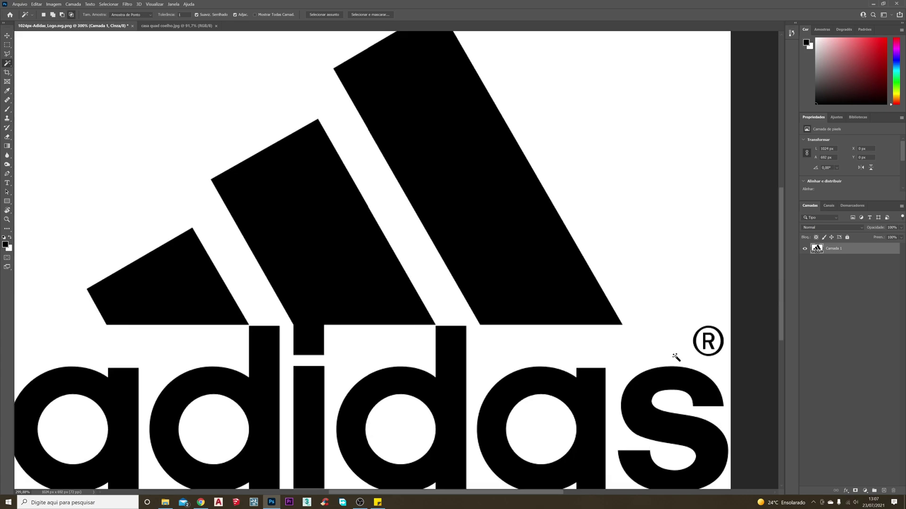
pyautogui.scroll(-4, 486, 333)
pyautogui.scroll(2, 498, 329)
pyautogui.scroll(-1, 496, 328)
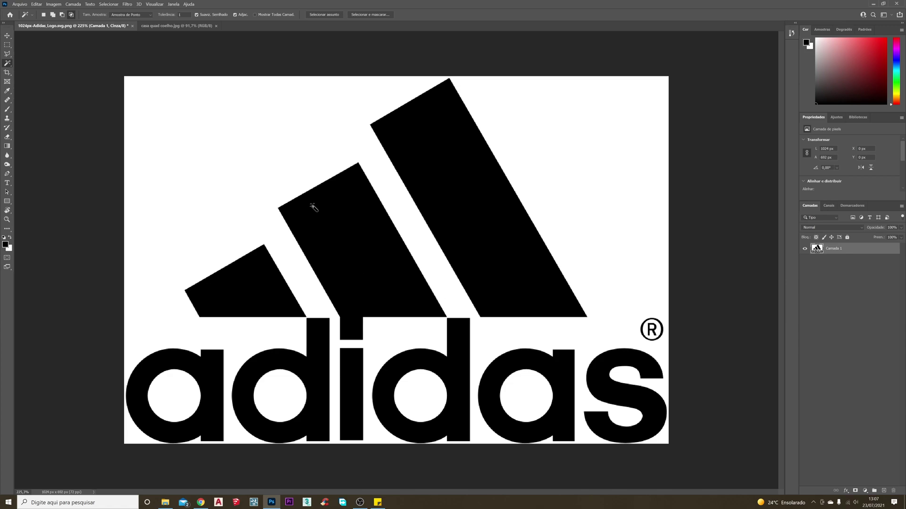
pyautogui.click(235, 15)
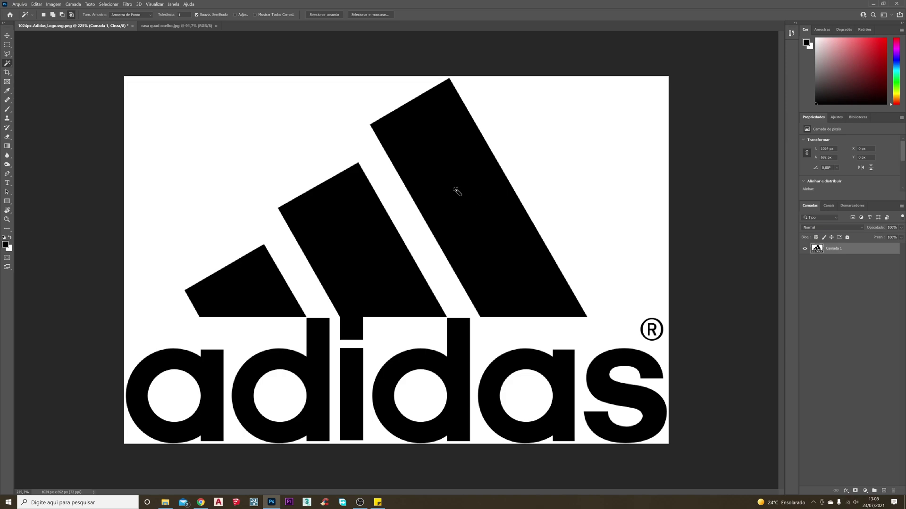
pyautogui.click(468, 204)
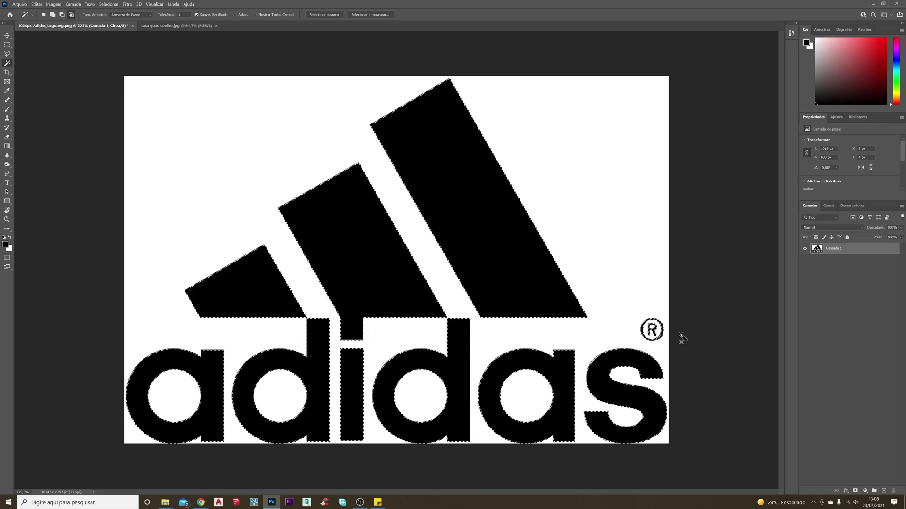
pyautogui.scroll(8, 682, 336)
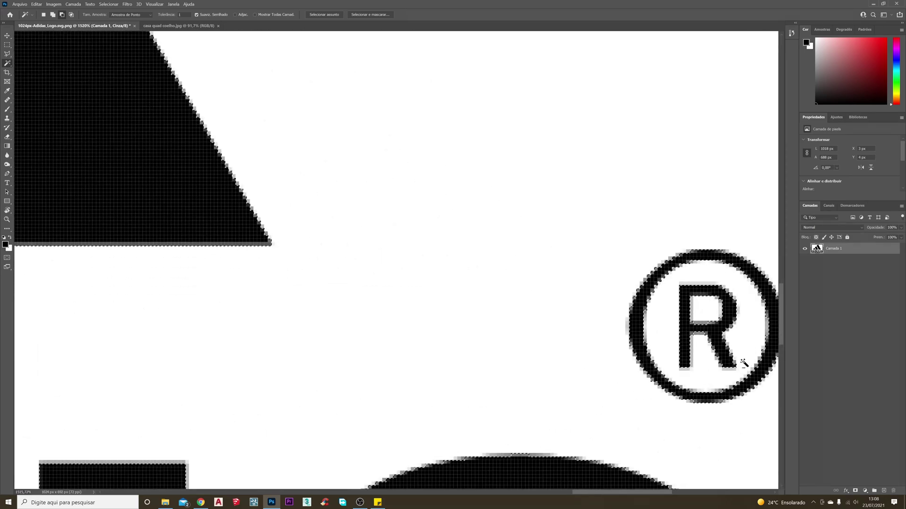
pyautogui.scroll(-2, 743, 362)
pyautogui.scroll(-3, 743, 363)
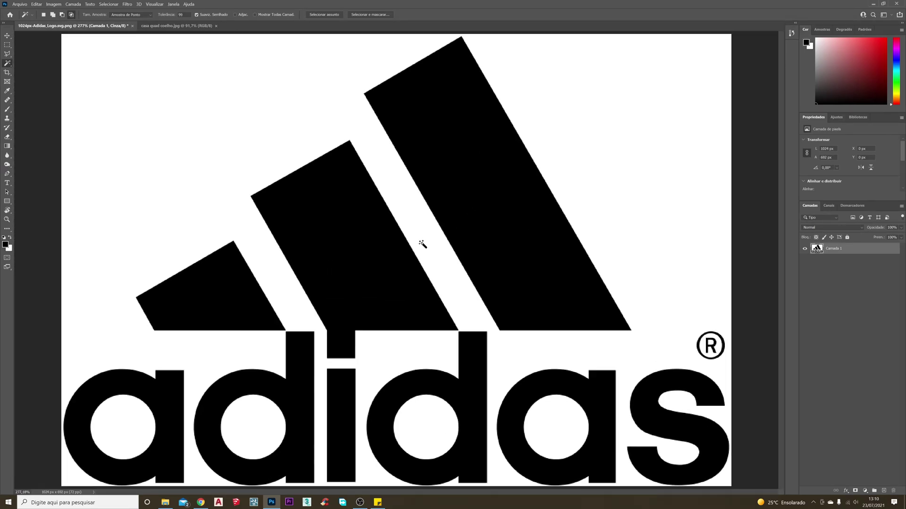
# - Switch the Magic Wand to add mode and select the logo's black stripes, letters and registered mark at once
pyautogui.scroll(-2, 423, 244)
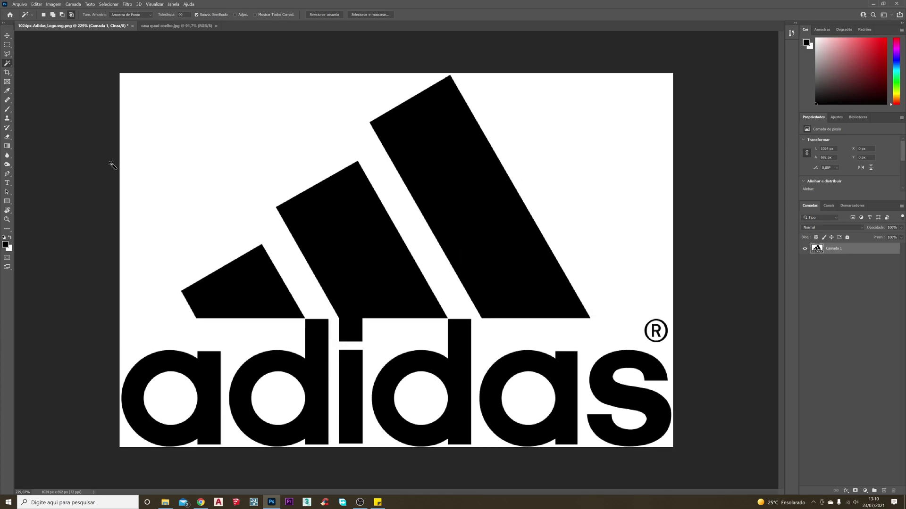
pyautogui.click(53, 15)
pyautogui.click(340, 263)
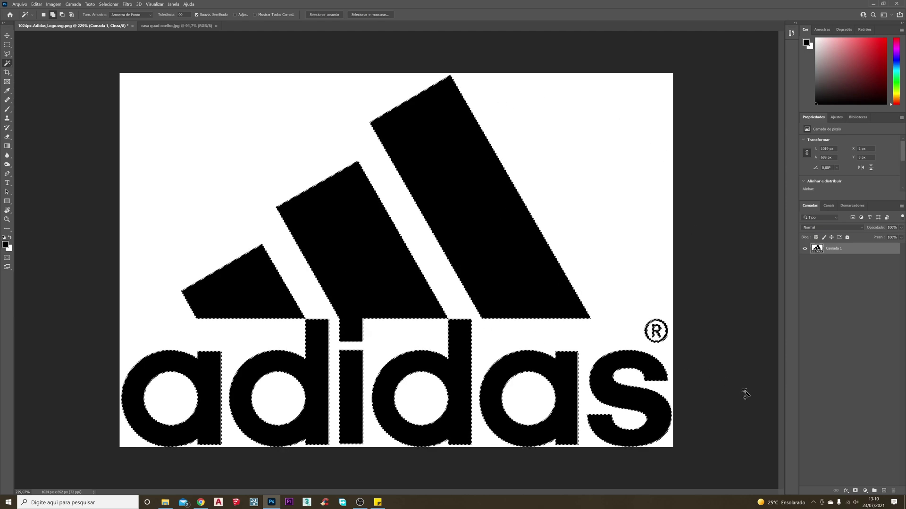
pyautogui.scroll(5, 663, 324)
pyautogui.scroll(-2, 665, 325)
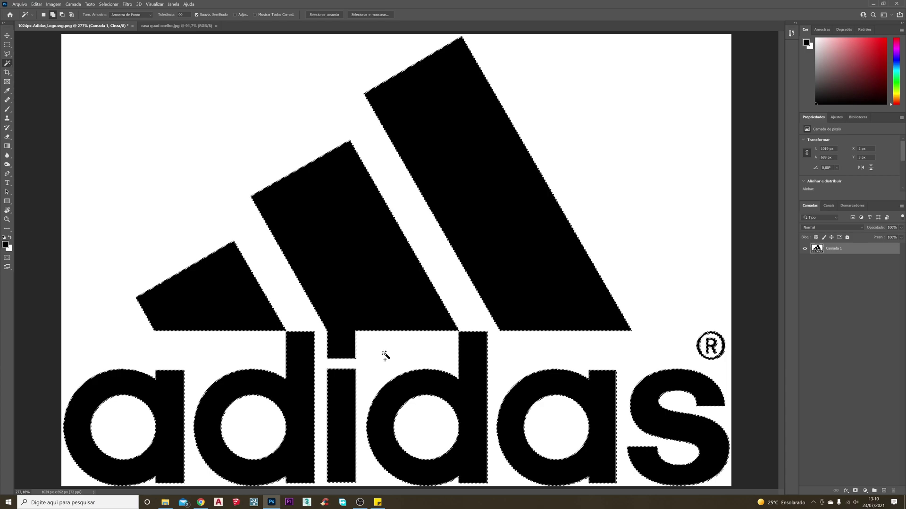
# - Draw a rectangular marquee of about 203 by 144 px in the white area above the logo's smallest stripe, and clear it
pyautogui.scroll(-2, 366, 335)
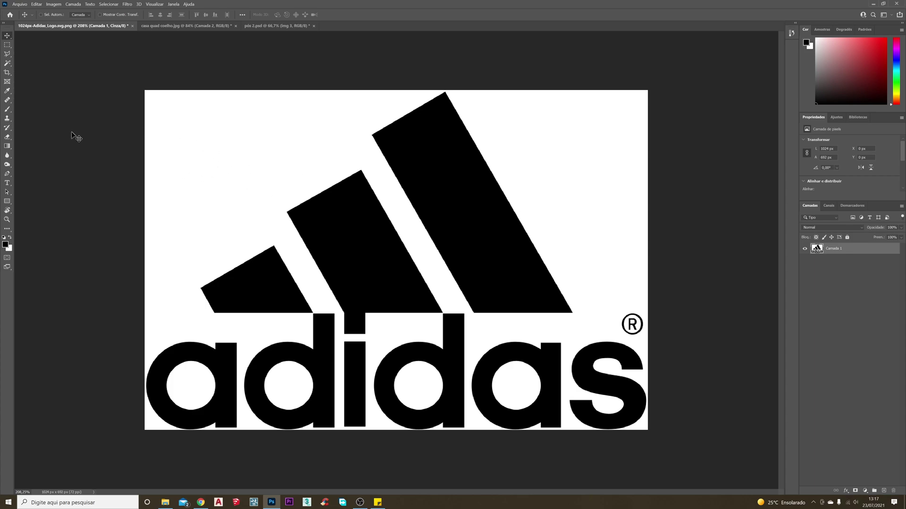
pyautogui.click(7, 44)
pyautogui.moveTo(190, 137); pyautogui.dragTo(289, 208)
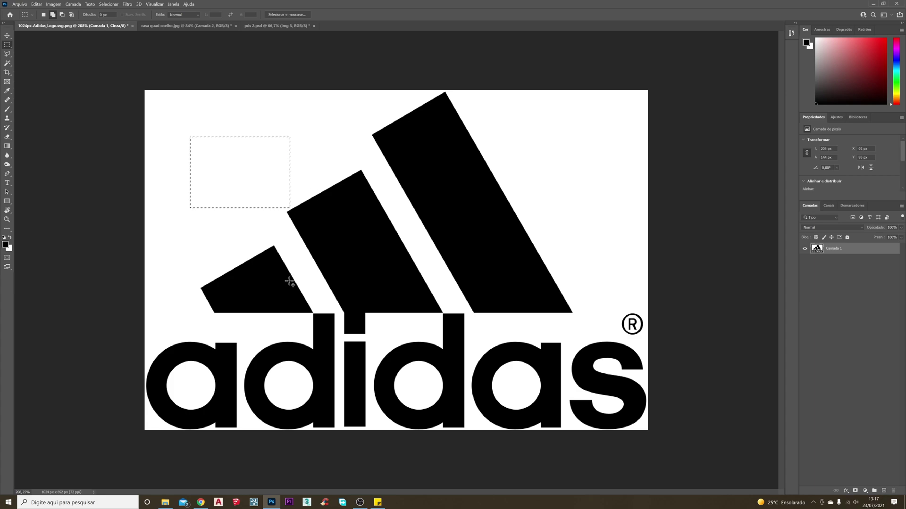
pyautogui.click(195, 139)
# - Draw an elliptical marquee over the logo's smaller stripes, and clear the selection on the logo
pyautogui.rightClick(7, 46)
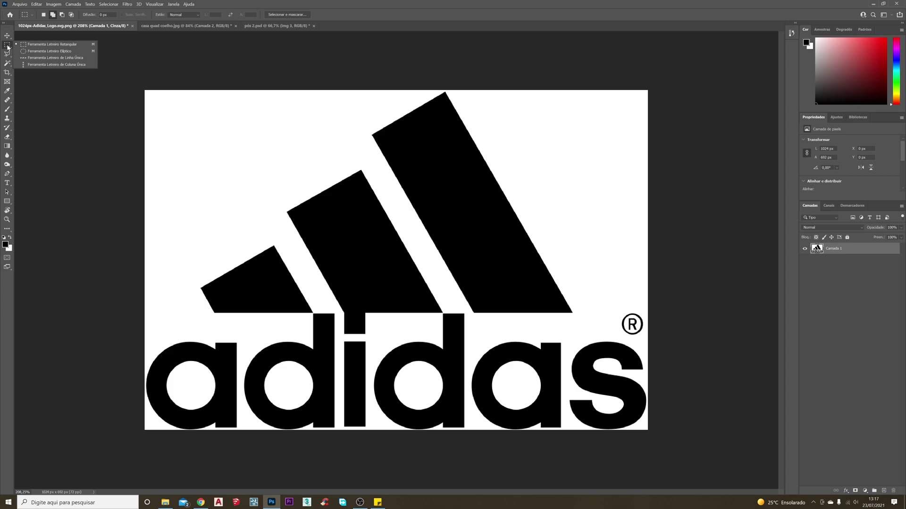
pyautogui.click(66, 52)
pyautogui.moveTo(228, 154); pyautogui.dragTo(346, 271)
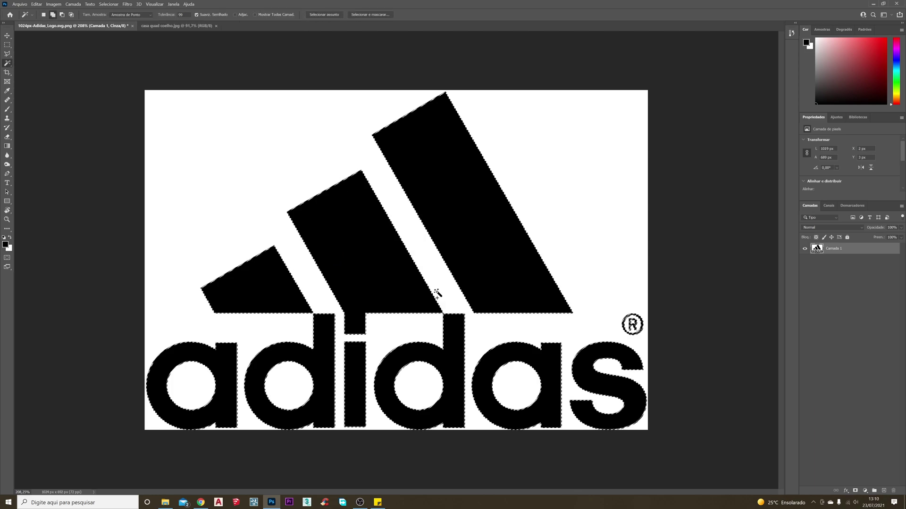
pyautogui.hotkey('ctrl', 'd')
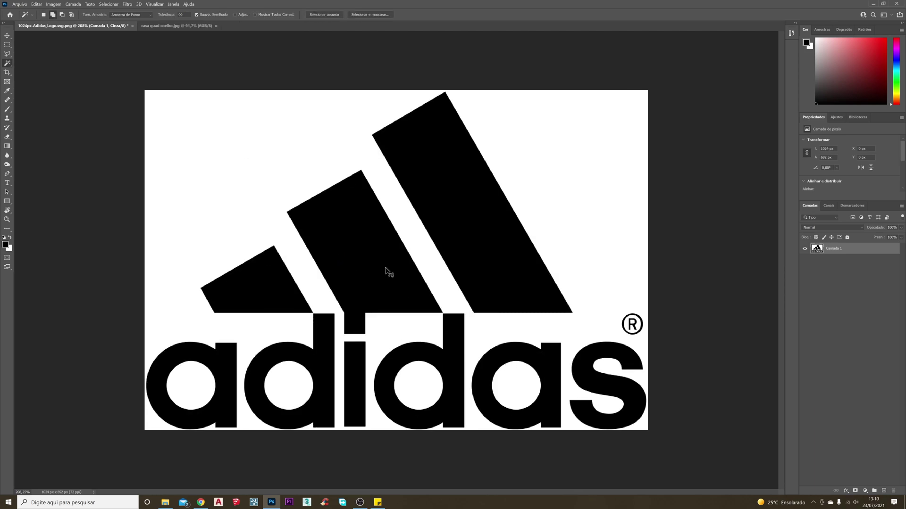
# - Switch to casa quad coelho.jpg and sample the upper sky with the Magic Wand at tolerance 1, contiguous option off
pyautogui.click(162, 27)
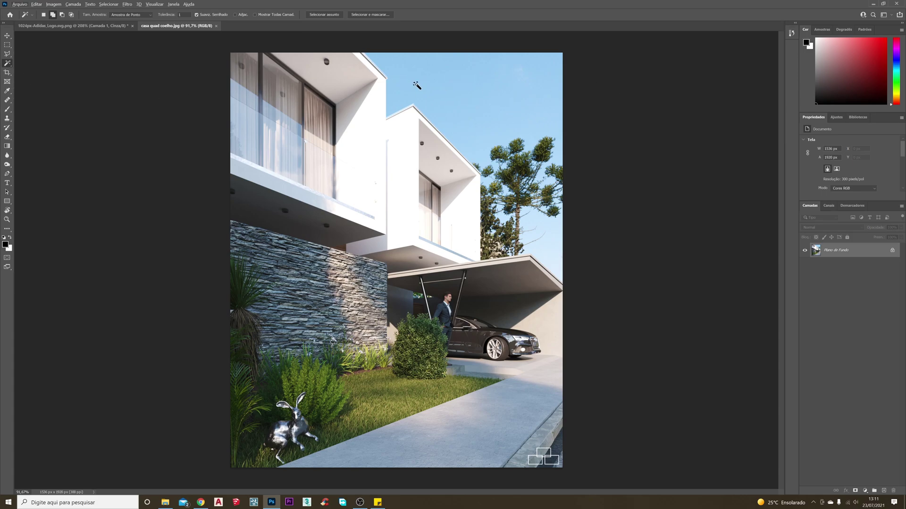
pyautogui.scroll(8, 465, 88)
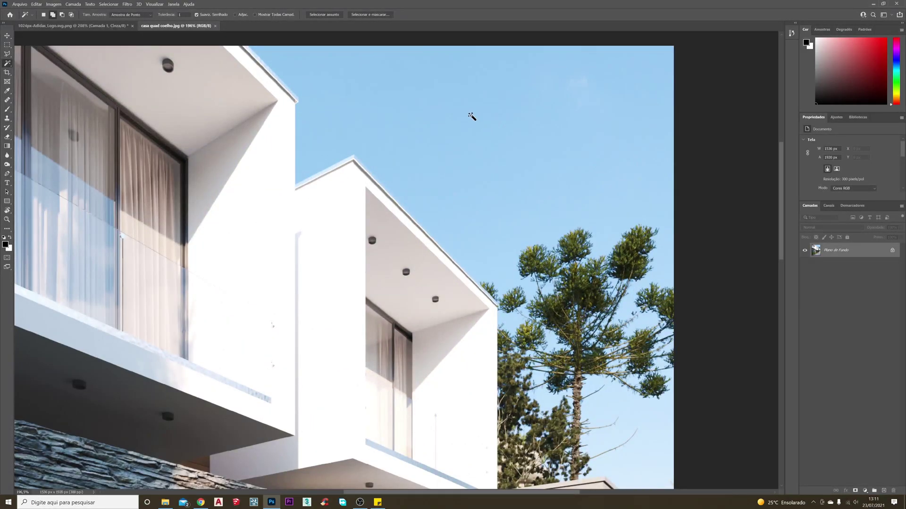
pyautogui.click(472, 118)
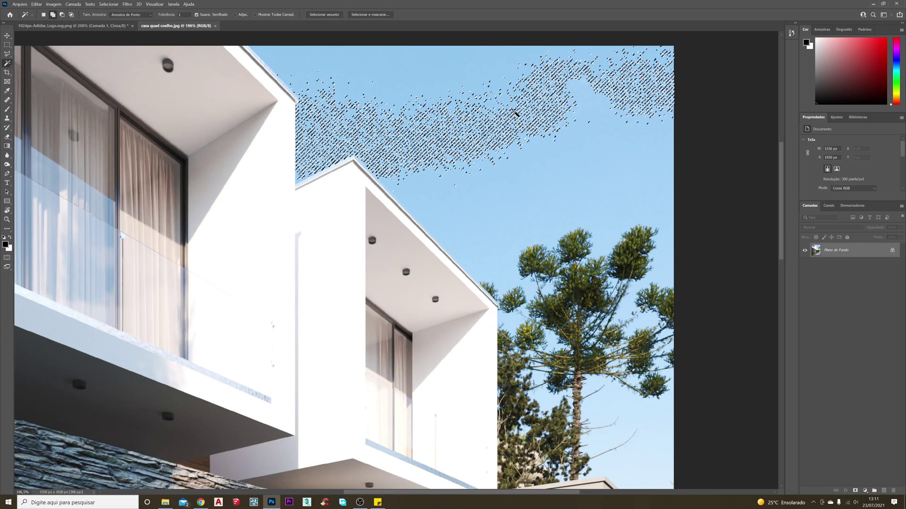
pyautogui.scroll(1, 515, 112)
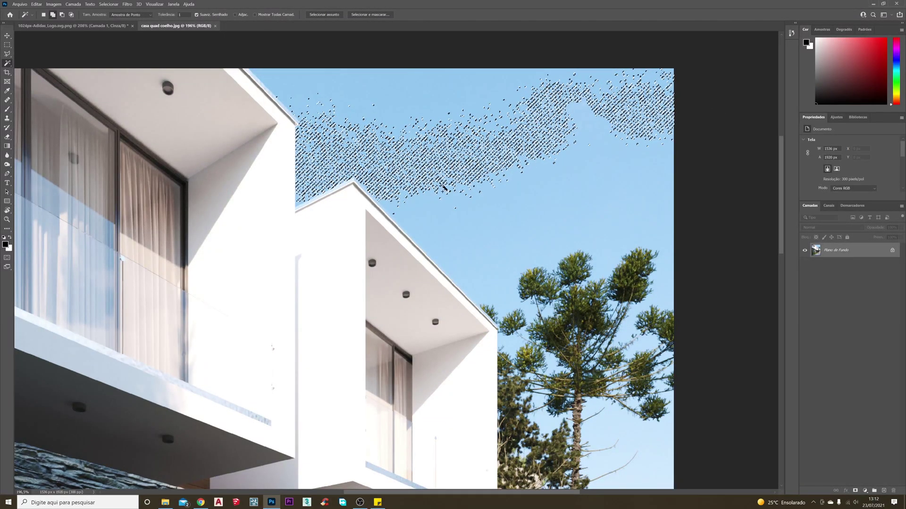
# - Turn on the Magic Wand's contiguous option, test it on the sky at tolerance 1, and clear the selection
pyautogui.click(235, 15)
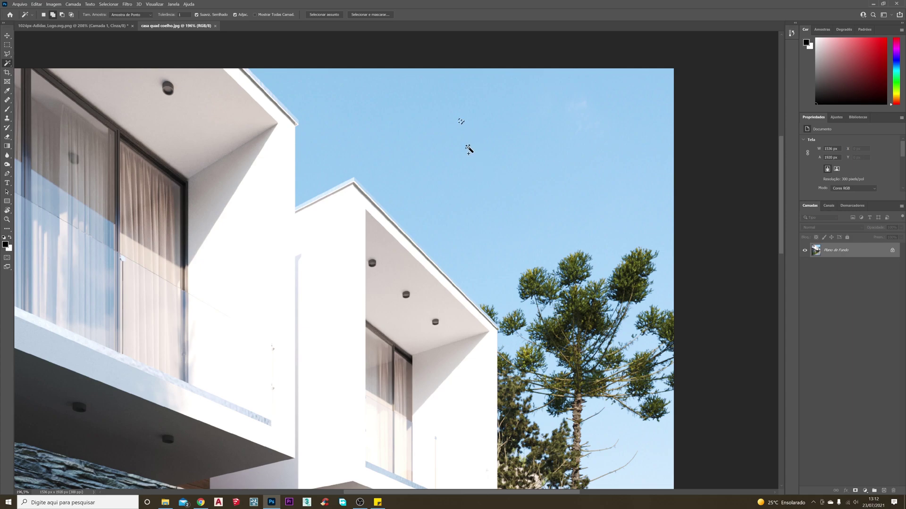
pyautogui.scroll(-3, 469, 150)
pyautogui.scroll(2, 469, 150)
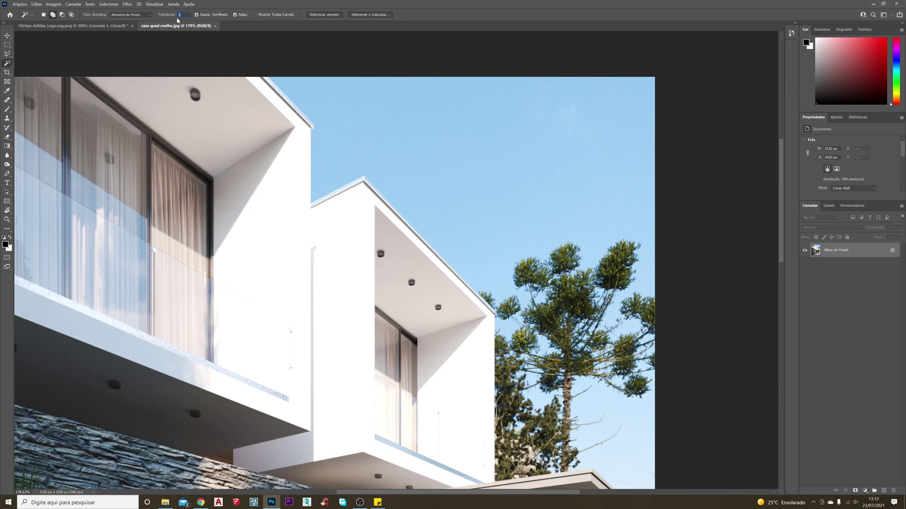
# - Set the Magic Wand tolerance to 15 and select the upper part of the sky beside the house
pyautogui.write('15')
pyautogui.click(438, 123)
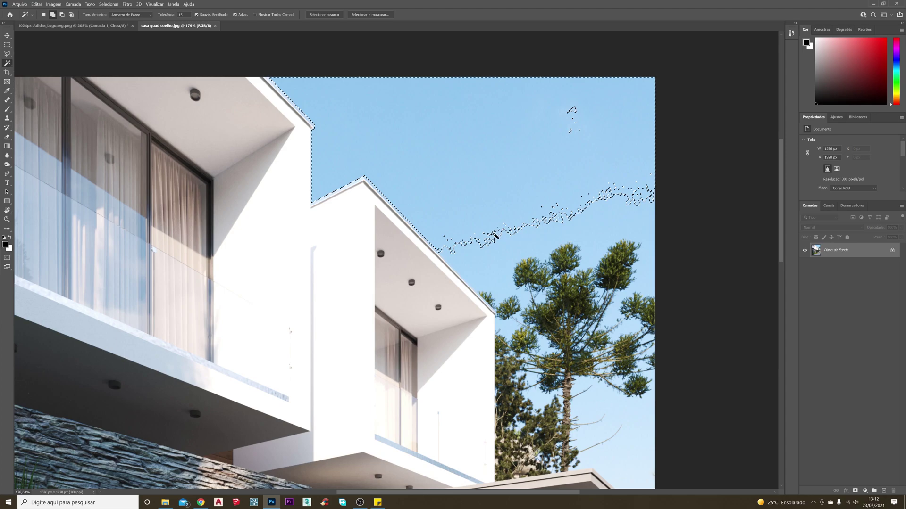
pyautogui.scroll(-1, 481, 231)
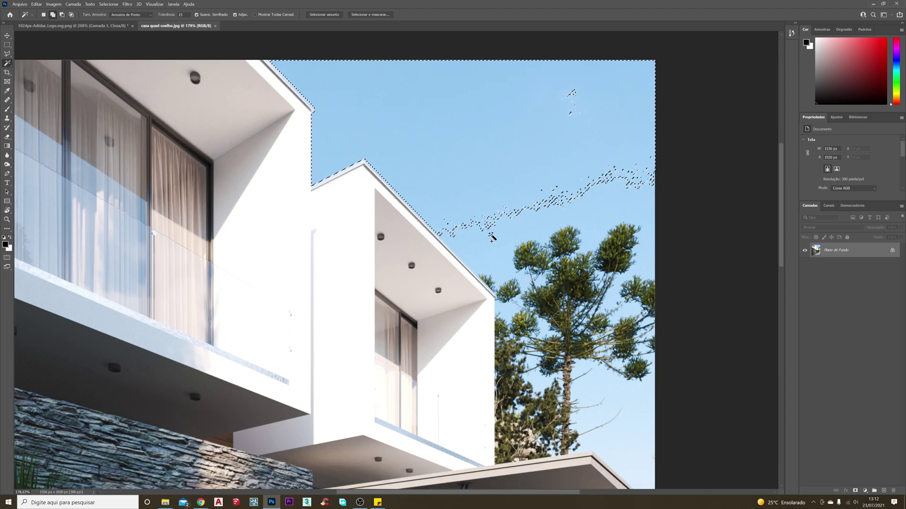
# - Add the remaining sky around the tree and above the carport roof to the Magic Wand selection
pyautogui.click(52, 14)
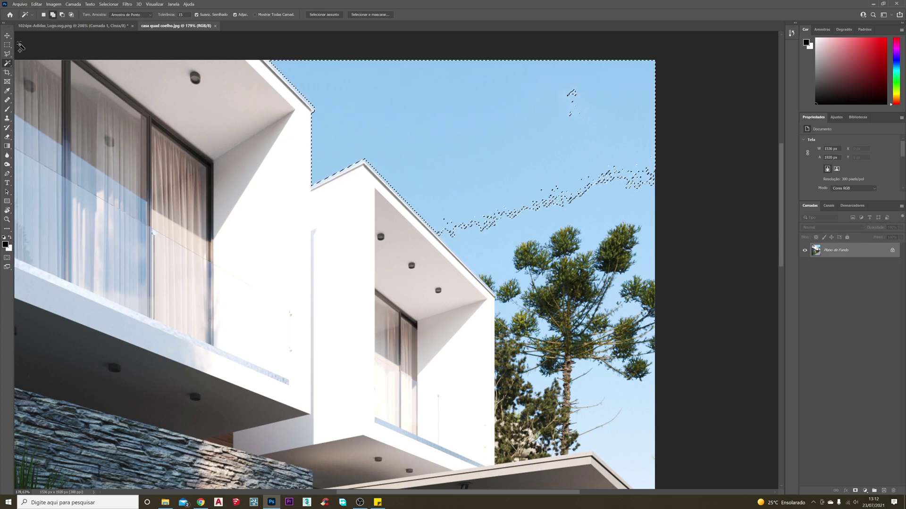
pyautogui.click(493, 235)
pyautogui.scroll(-2, 581, 228)
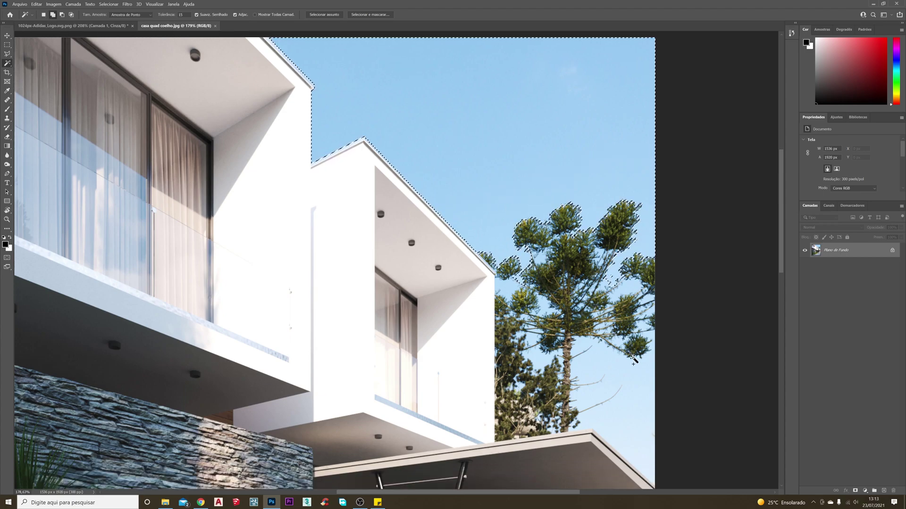
pyautogui.click(612, 367)
pyautogui.scroll(-3, 611, 367)
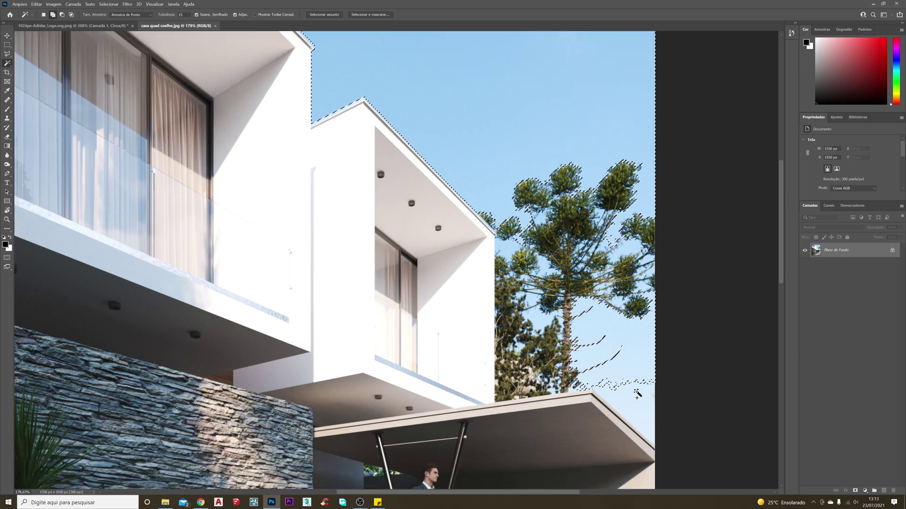
pyautogui.scroll(2, 545, 338)
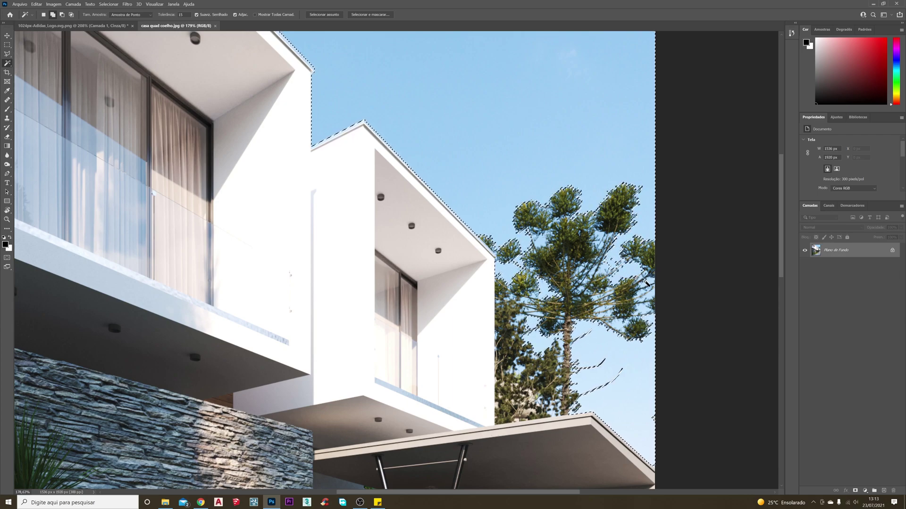
pyautogui.scroll(3, 641, 302)
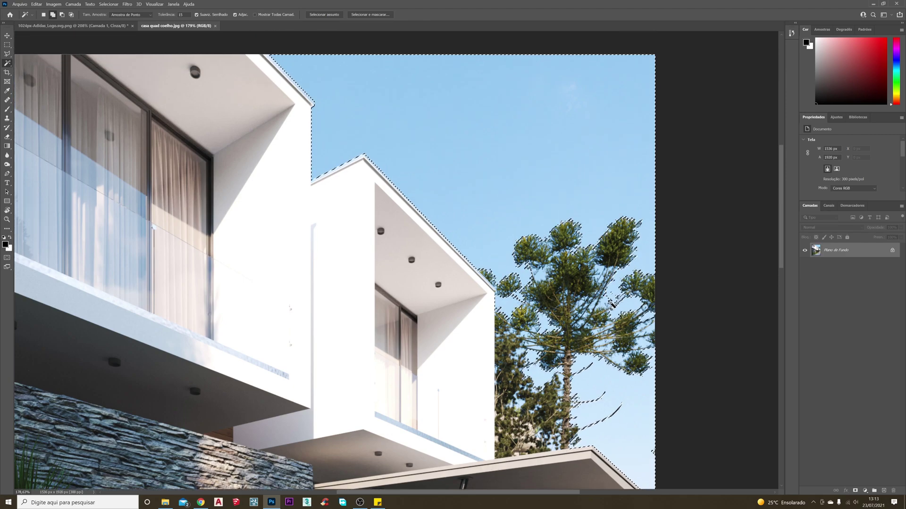
# - Convert the locked background into a normal layer and cut the selected sky out of it
pyautogui.doubleClick(843, 253)
pyautogui.click(524, 154)
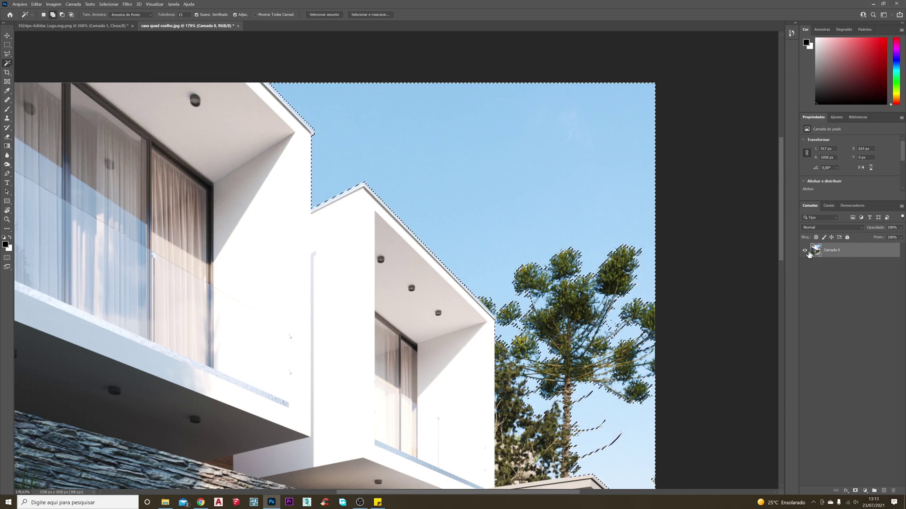
pyautogui.click(9, 38)
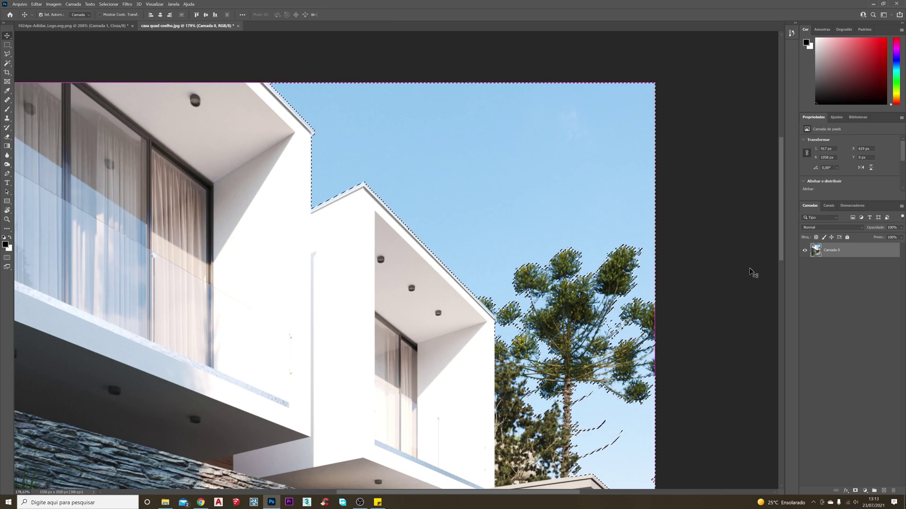
pyautogui.scroll(-7, 479, 337)
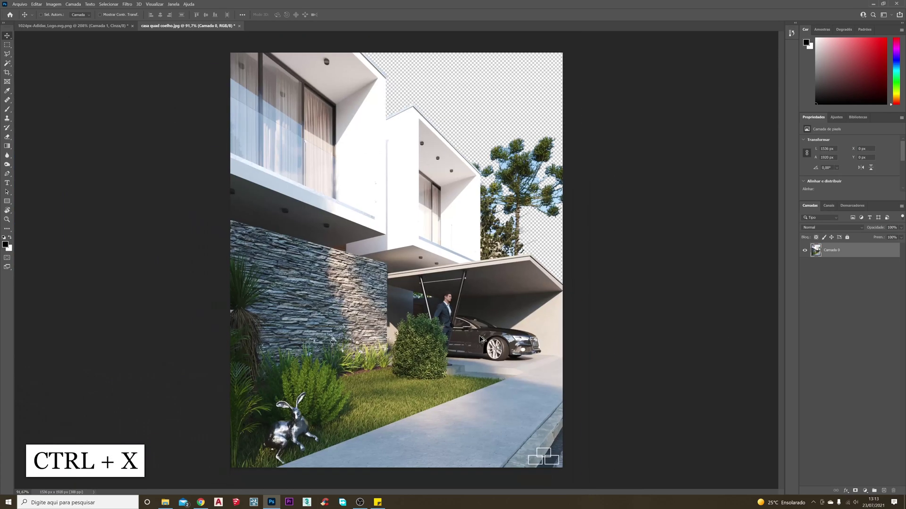
pyautogui.scroll(3, 515, 235)
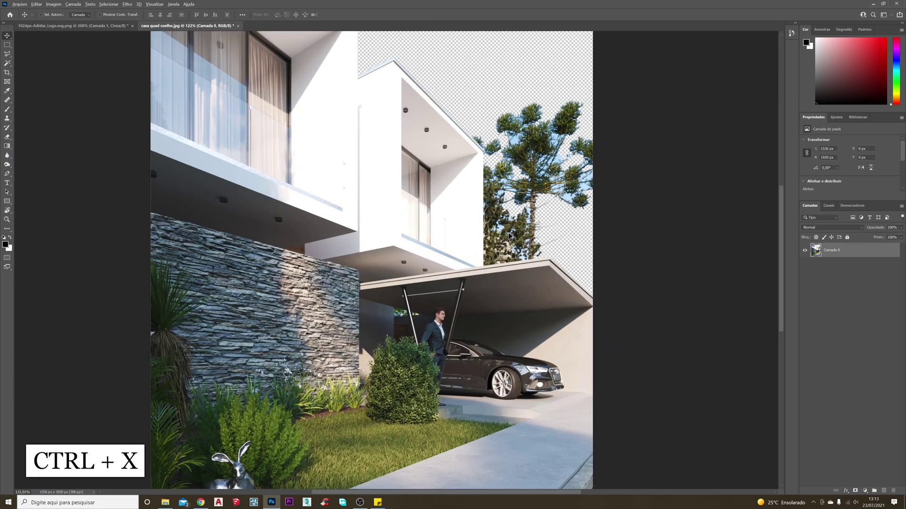
pyautogui.scroll(-1, 511, 236)
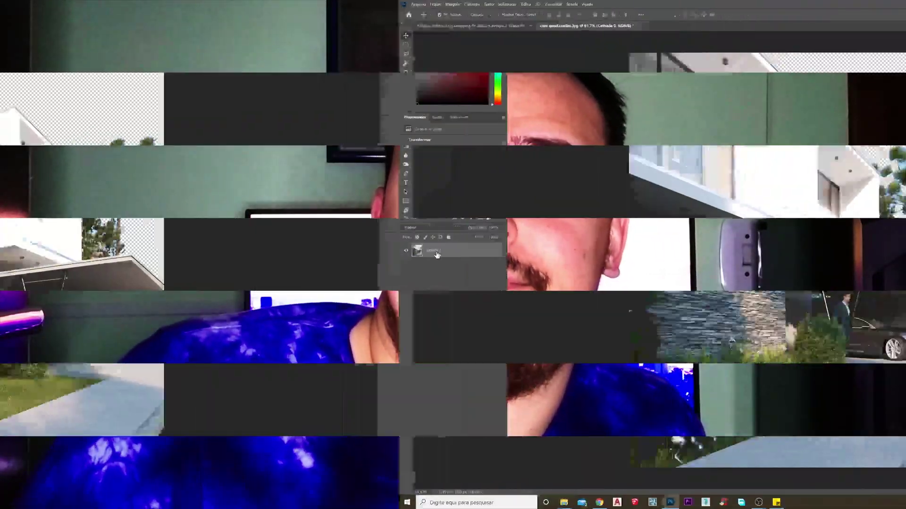
# - Paste the cut sky as a new layer, move it back to its original place behind the tree, and hide it
pyautogui.hotkey('ctrl', 'v')
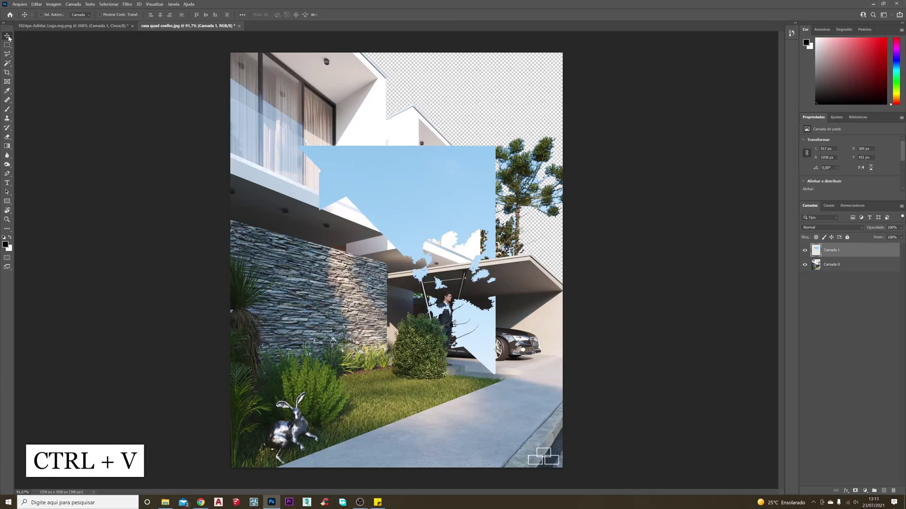
pyautogui.moveTo(475, 197); pyautogui.dragTo(538, 107)
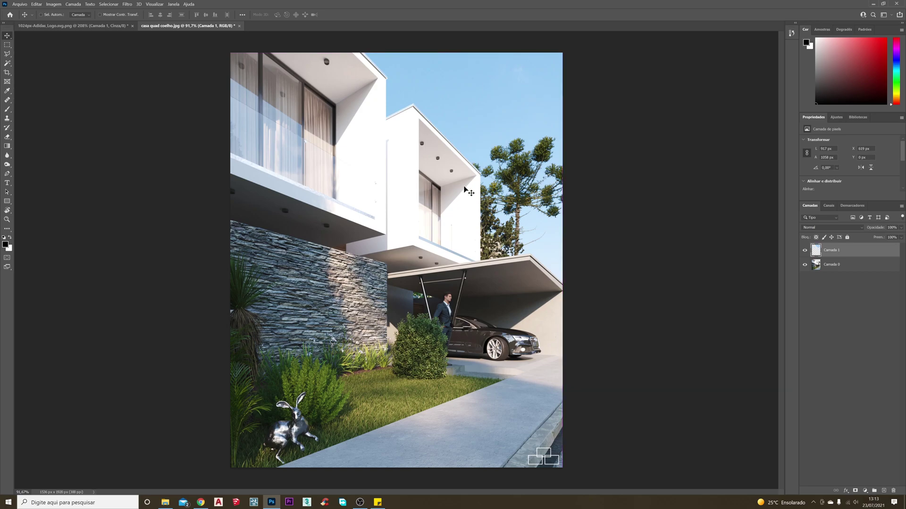
pyautogui.click(805, 255)
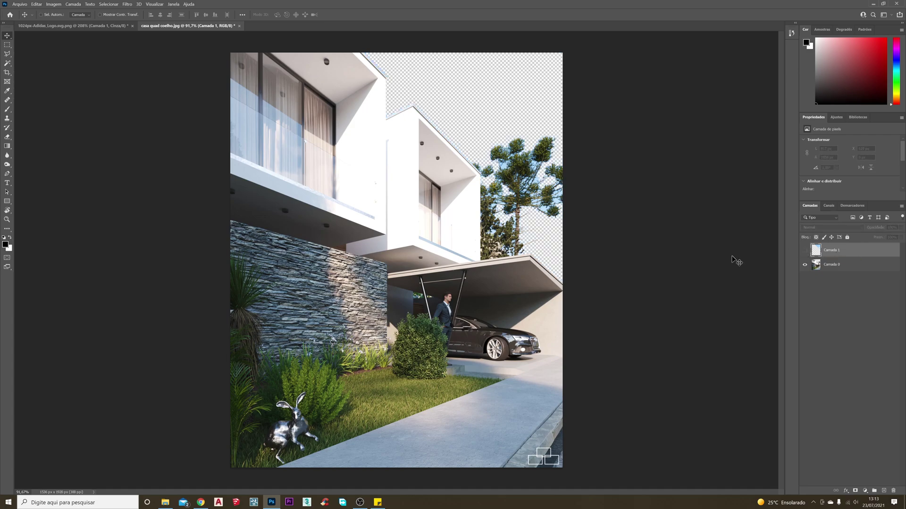
pyautogui.scroll(-1, 438, 150)
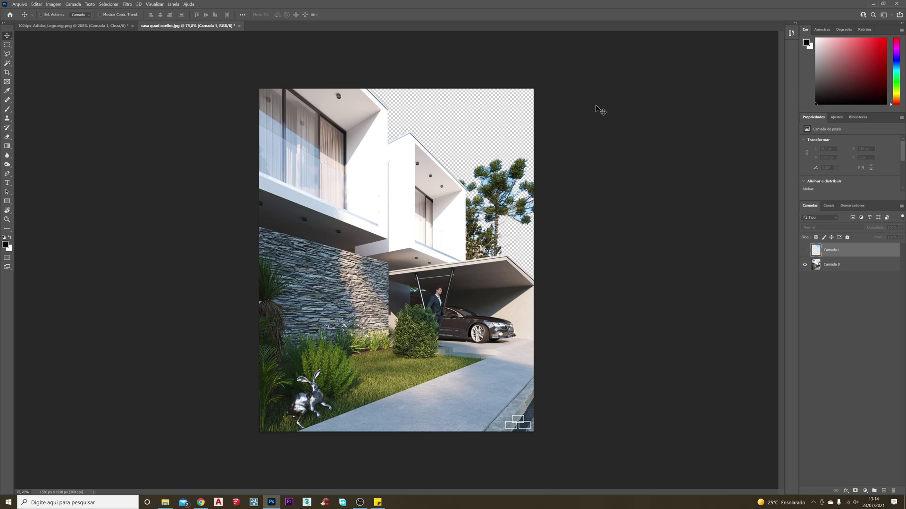
# - Open "9_river landscape_hr.jpg" from the "Céus Ultra High Resolution" folder in Photoshop, discarding its embedded colour profile
pyautogui.click(165, 502)
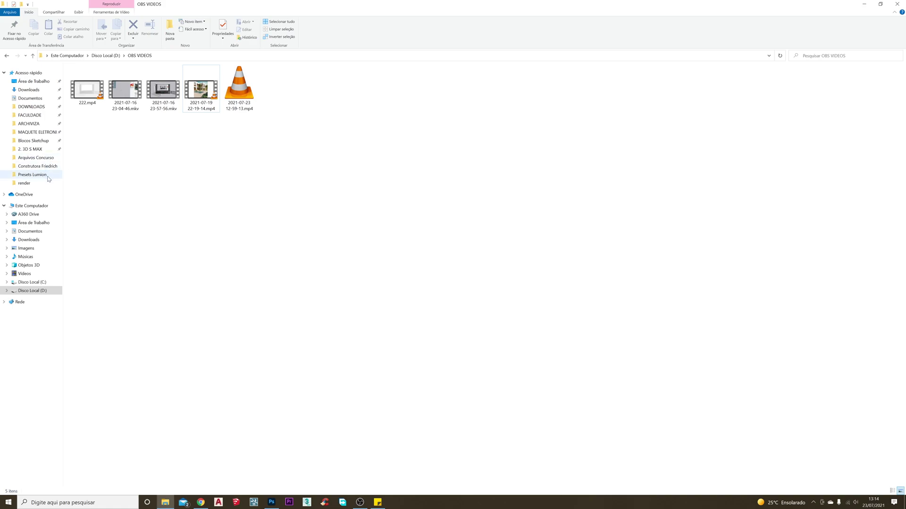
pyautogui.click(30, 125)
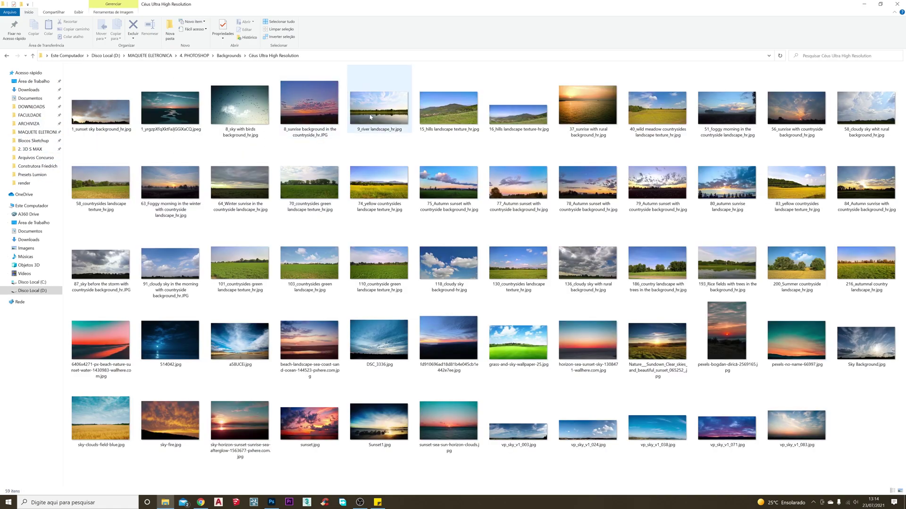
pyautogui.moveTo(376, 117); pyautogui.dragTo(260, 28)
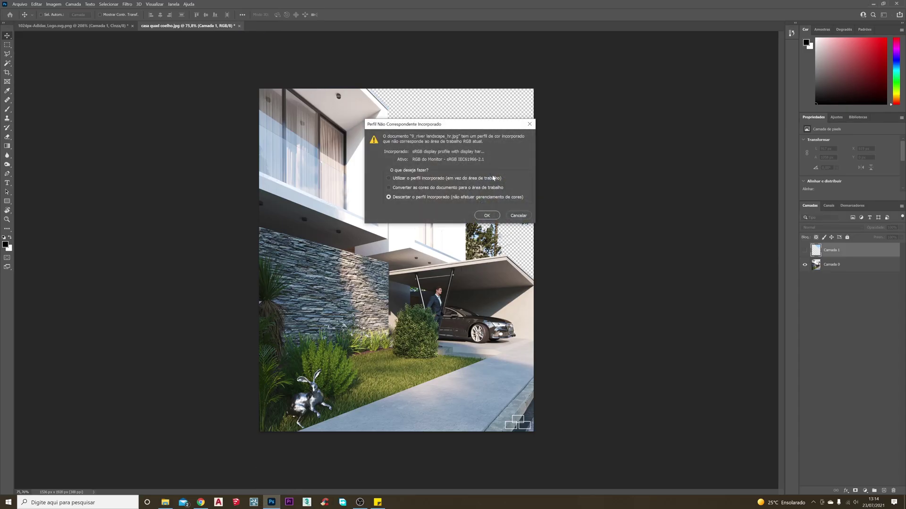
pyautogui.click(488, 216)
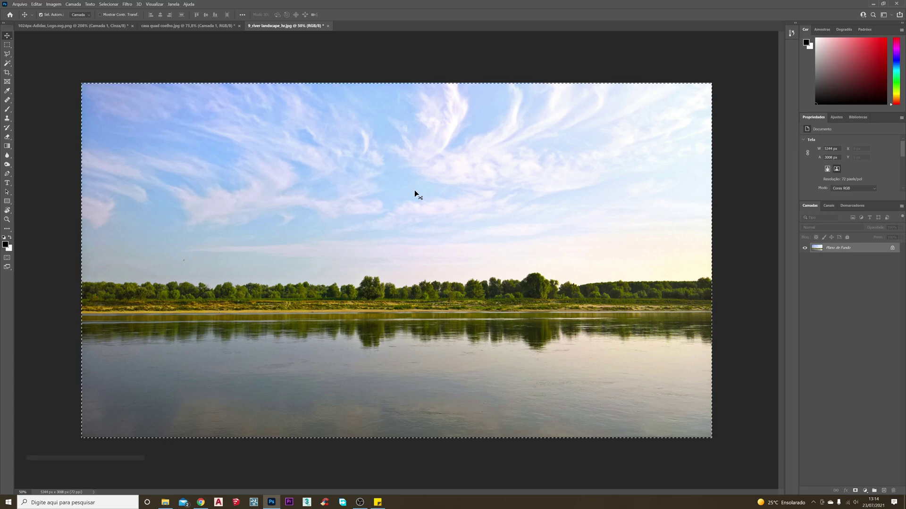
# - Copy the whole river landscape image, close its document, and paste it as a new layer in casa quad coelho.jpg
pyautogui.hotkey('ctrl', 'a')
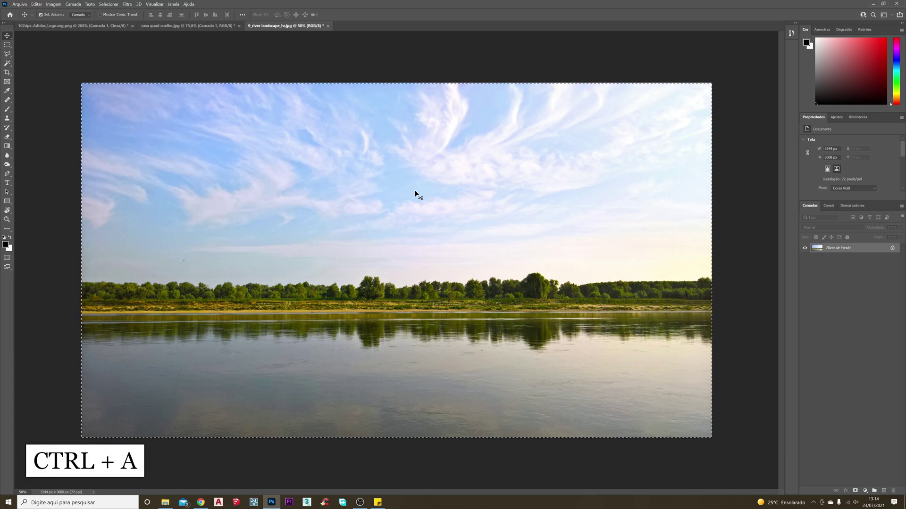
pyautogui.hotkey('ctrl', 'c')
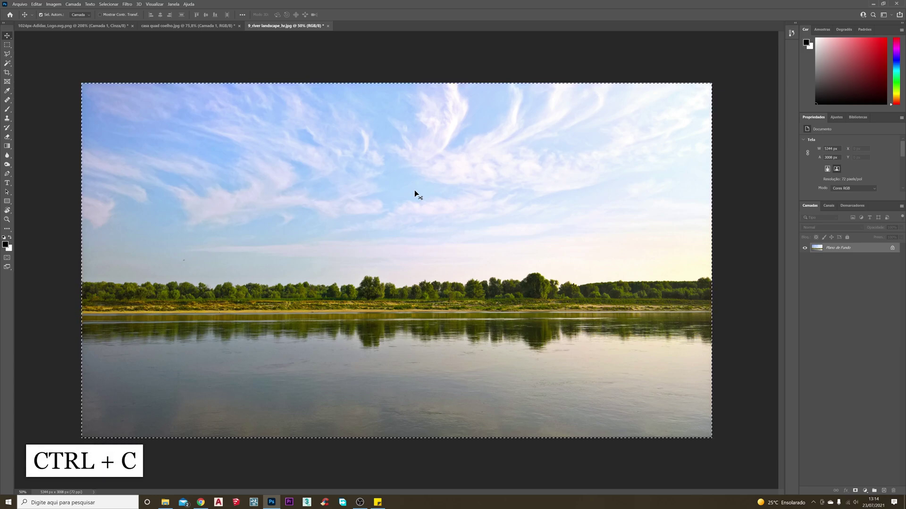
pyautogui.hotkey('ctrl', 'w')
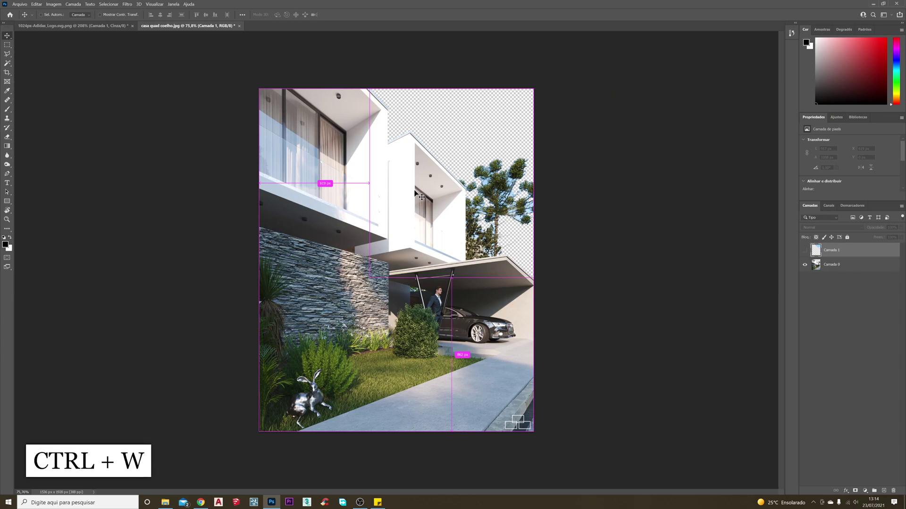
pyautogui.hotkey('ctrl', 'v')
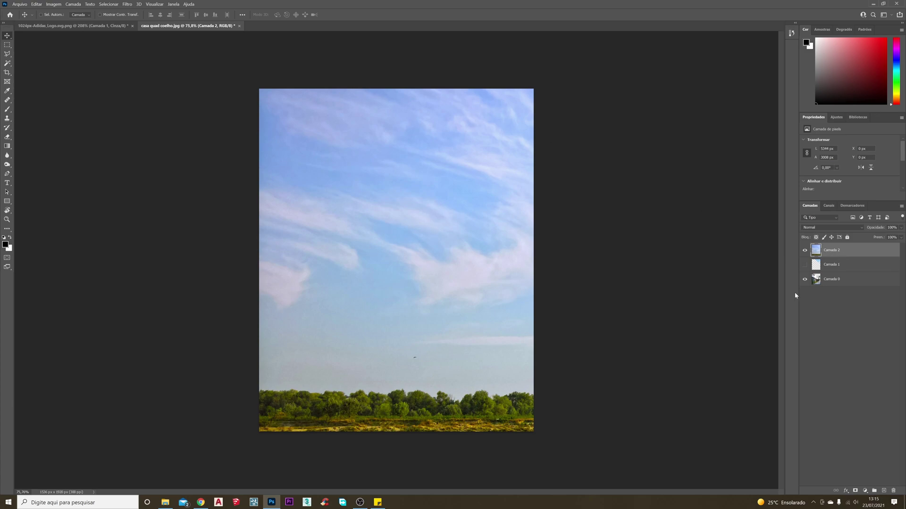
# - Place the pasted landscape layer beneath the house layer and shift it to about X -13 px, Y -105 px behind the house
pyautogui.moveTo(835, 257); pyautogui.dragTo(827, 281)
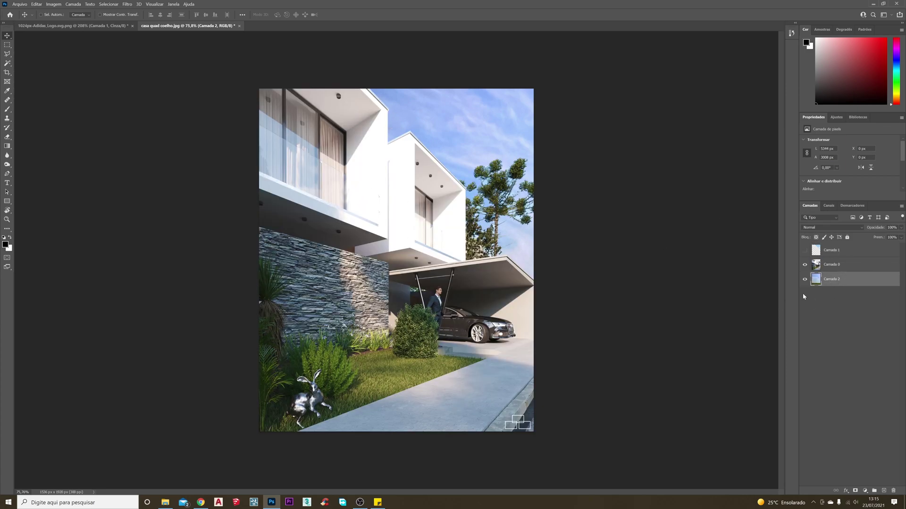
pyautogui.moveTo(476, 141); pyautogui.dragTo(431, 105)
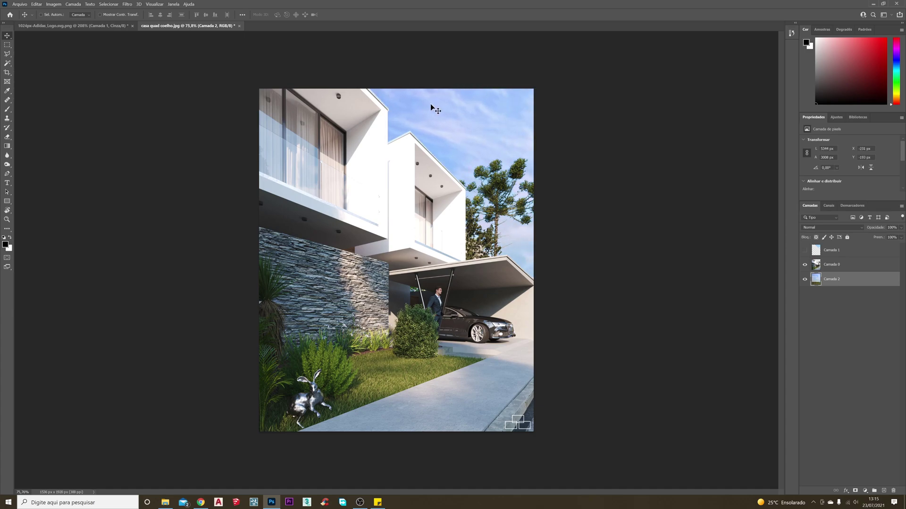
pyautogui.scroll(2, 491, 212)
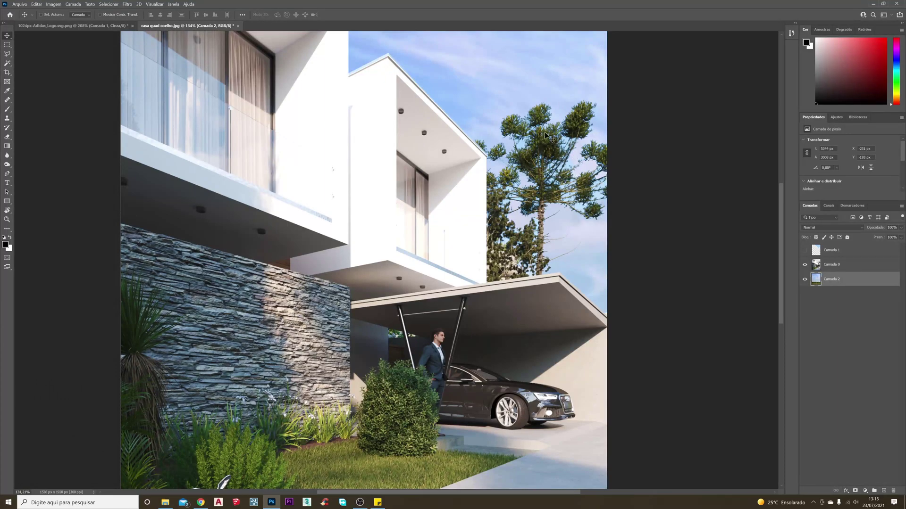
pyautogui.scroll(-1, 566, 174)
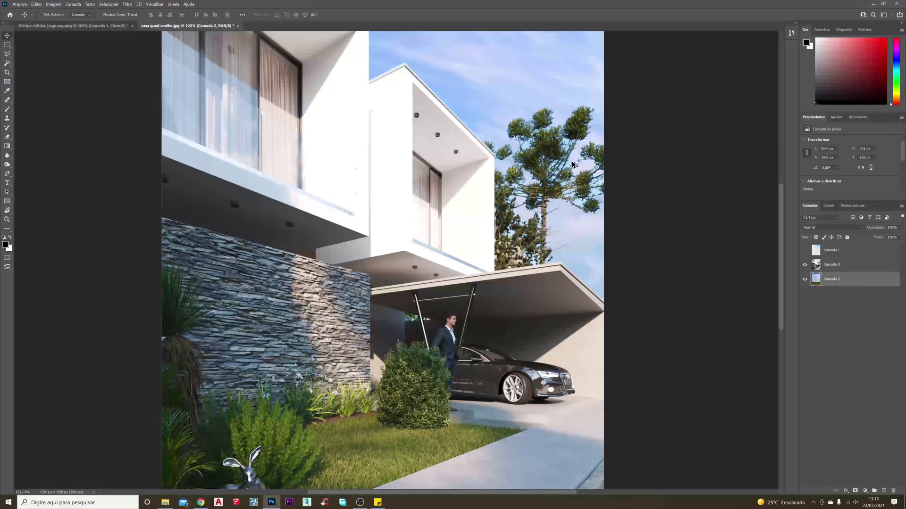
pyautogui.scroll(-3, 511, 147)
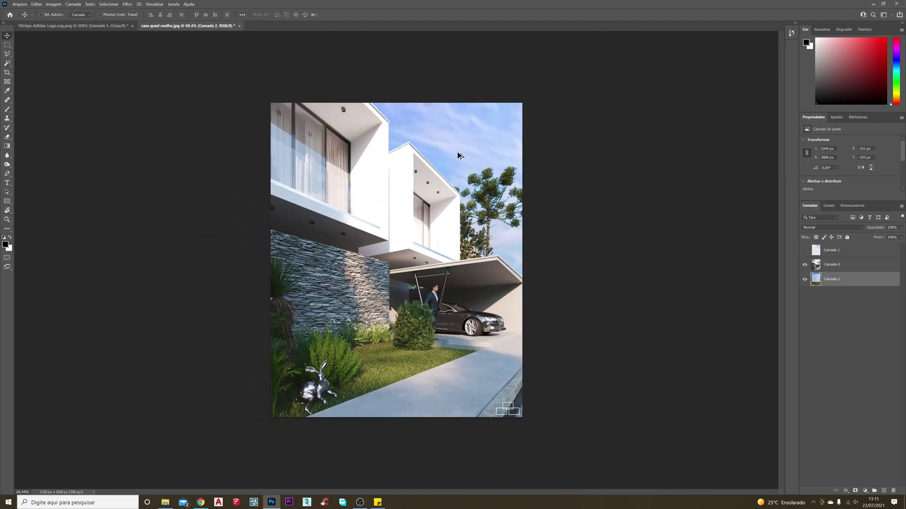
pyautogui.scroll(4, 459, 153)
pyautogui.moveTo(459, 124); pyautogui.dragTo(511, 146)
pyautogui.scroll(-4, 486, 194)
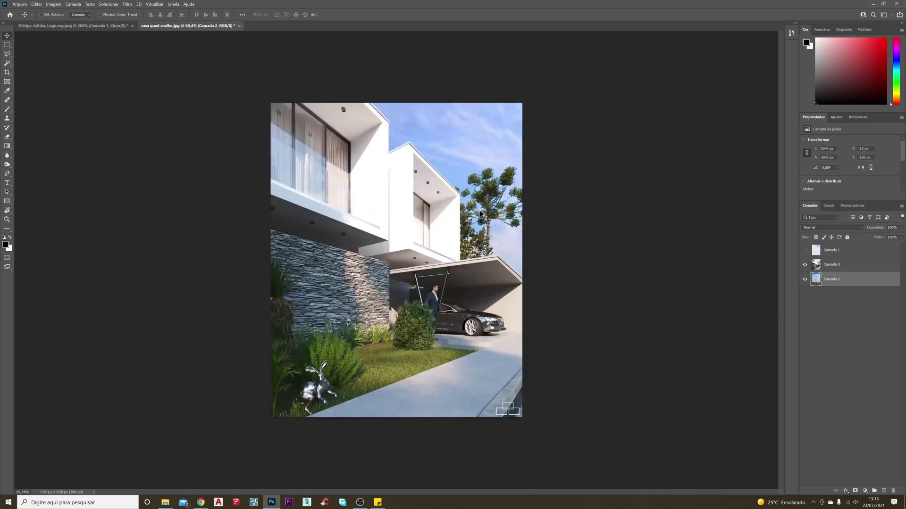
pyautogui.scroll(2, 467, 202)
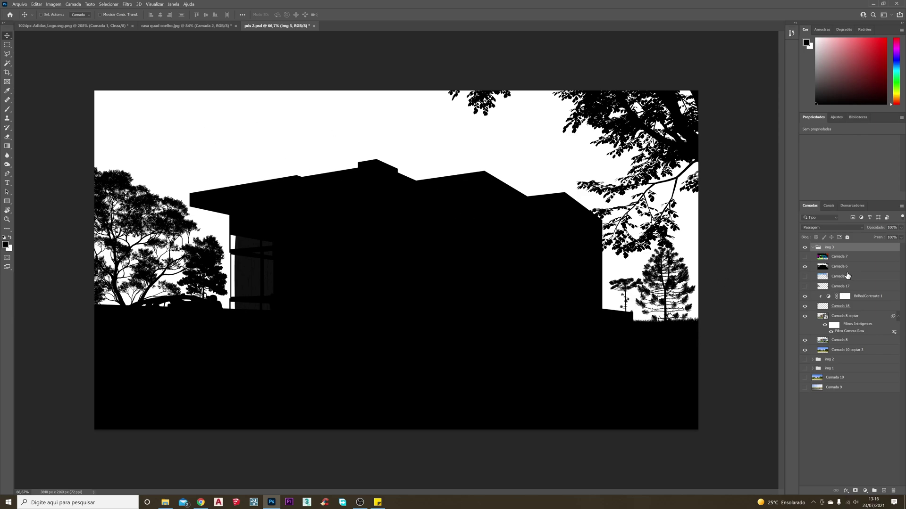
# - In pós 2.psd, try selecting all white areas of Camada 6 using a non-contiguous Magic Wand, and drop the selection
pyautogui.click(805, 267)
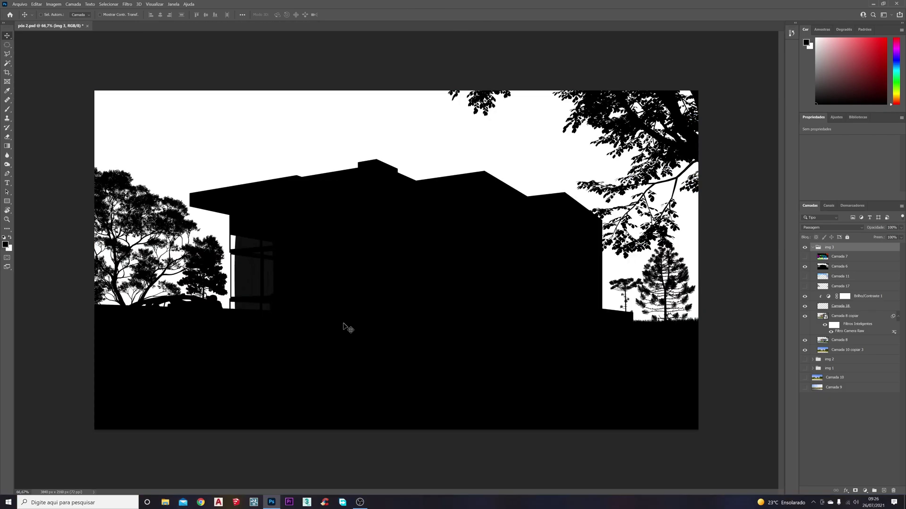
pyautogui.press('w')
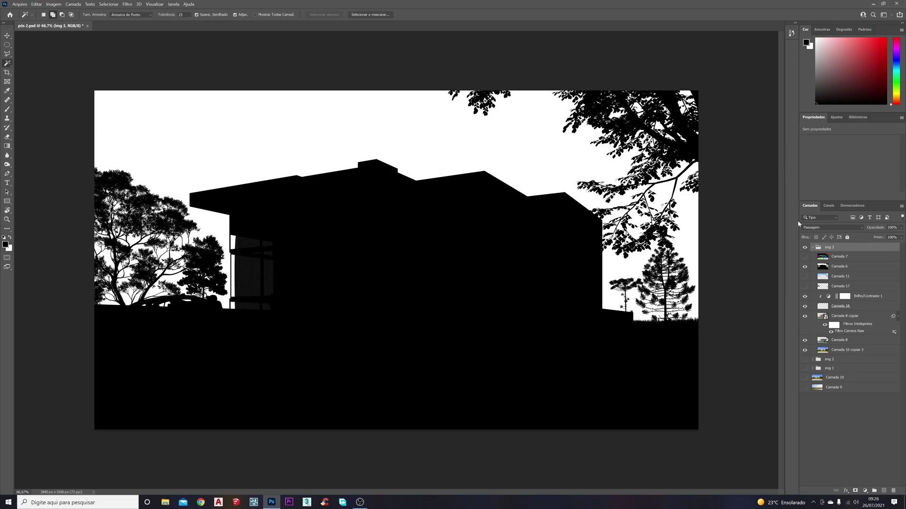
pyautogui.click(844, 268)
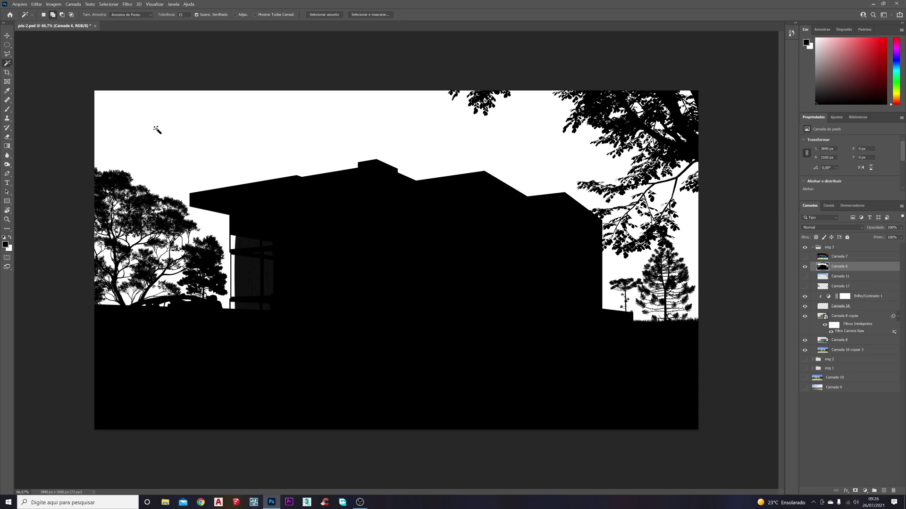
pyautogui.click(191, 138)
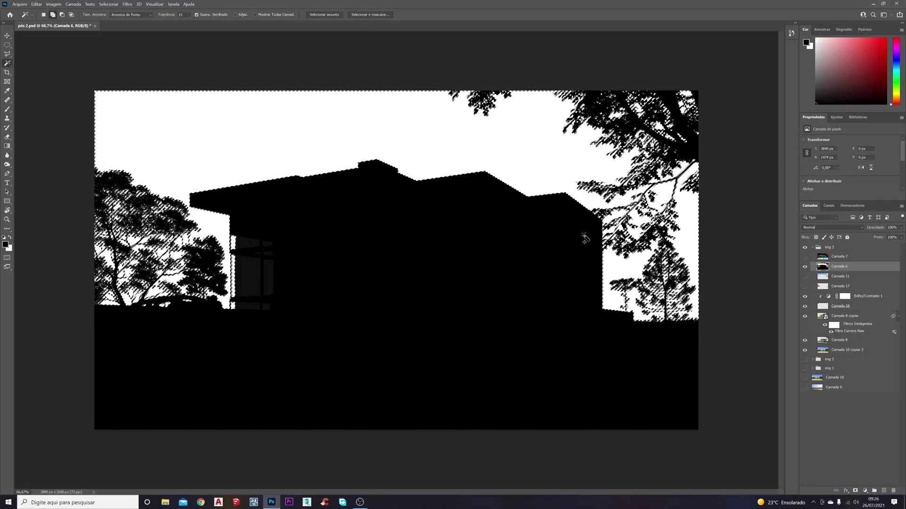
pyautogui.hotkey('ctrl', 'd')
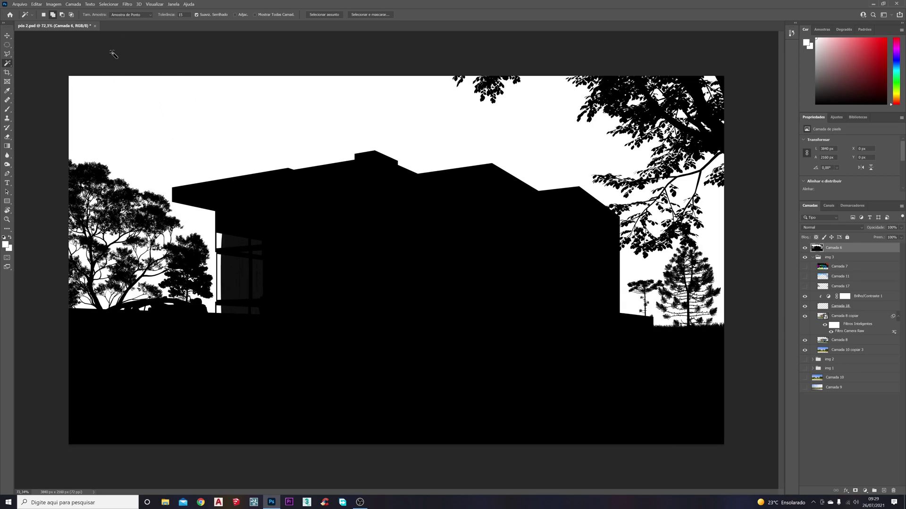
# - Select the white sky areas of Camada 6 with Color Range, then hide that layer and make Camada 8 copiar active
pyautogui.click(109, 4)
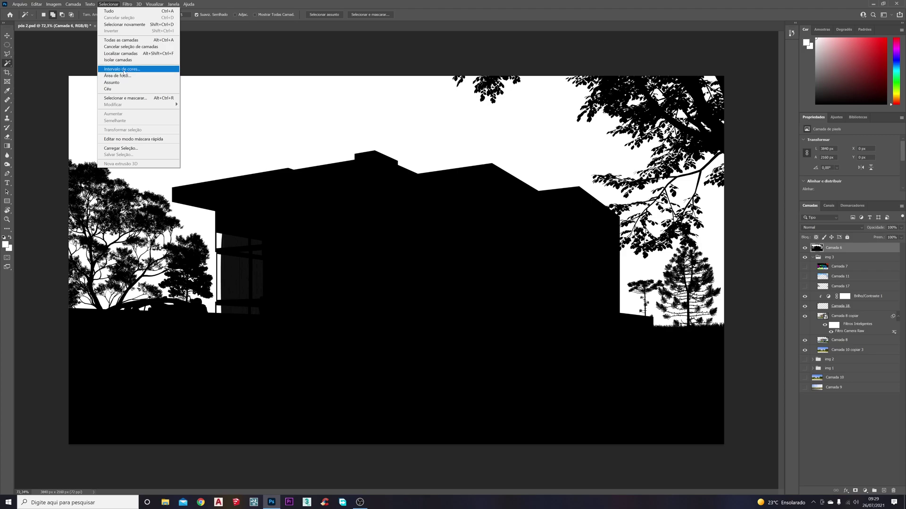
pyautogui.click(124, 70)
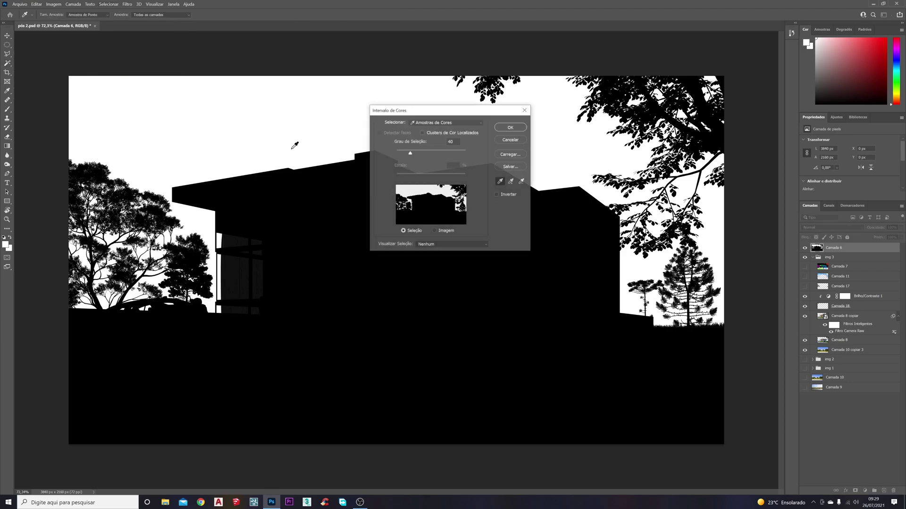
pyautogui.click(511, 182)
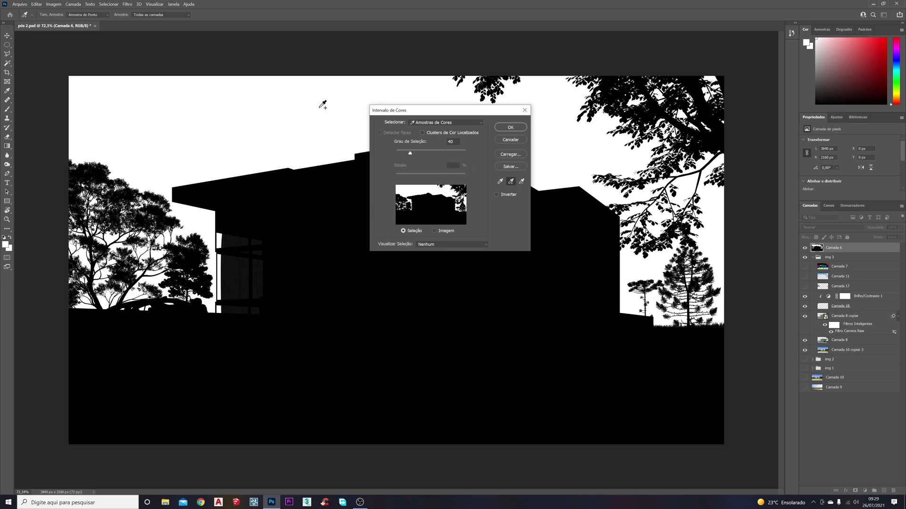
pyautogui.click(510, 127)
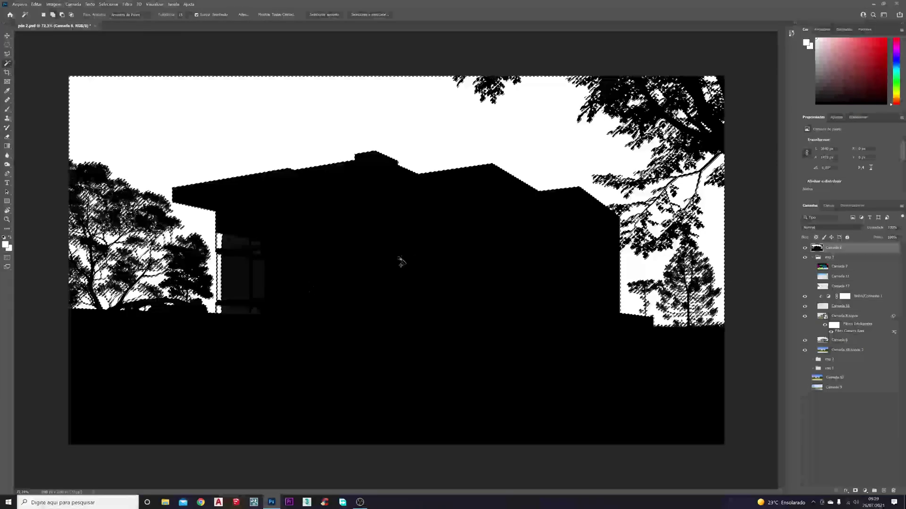
pyautogui.click(804, 249)
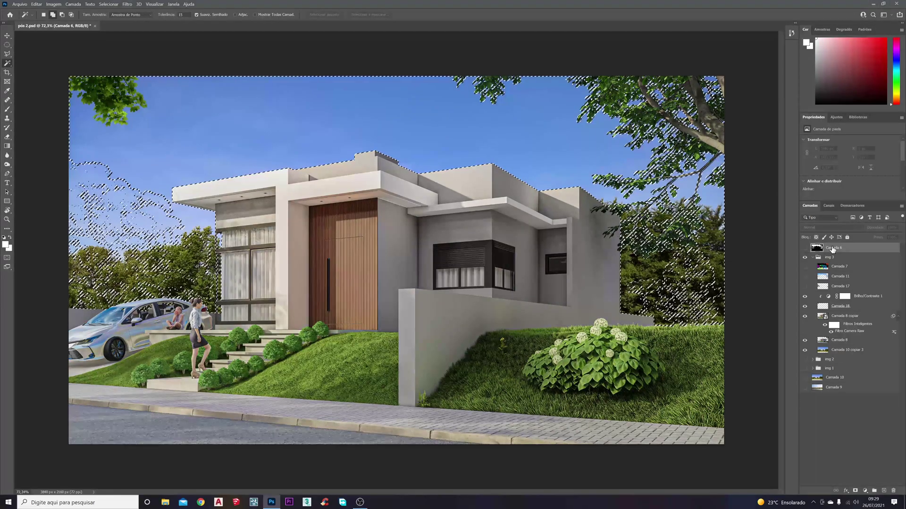
pyautogui.click(850, 319)
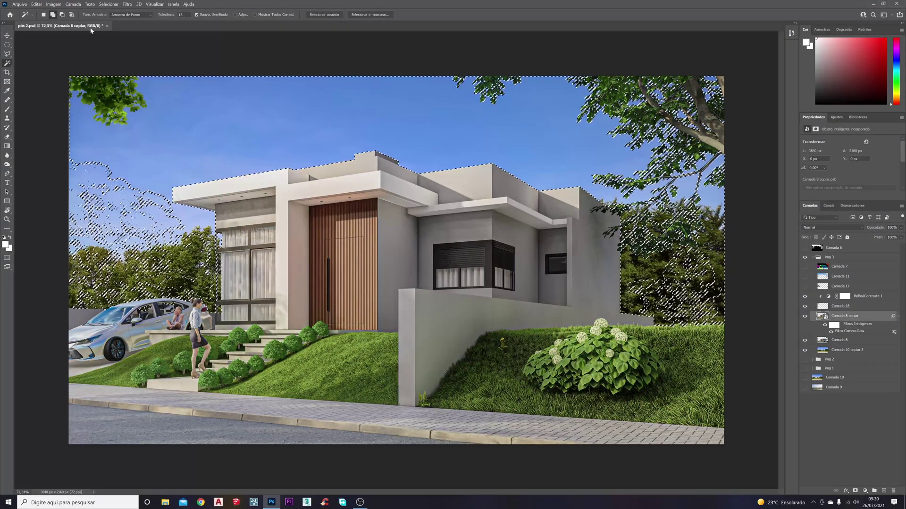
# - Save the sky selection as a new channel named "alpha" in pós 2.psd and deselect
pyautogui.click(109, 4)
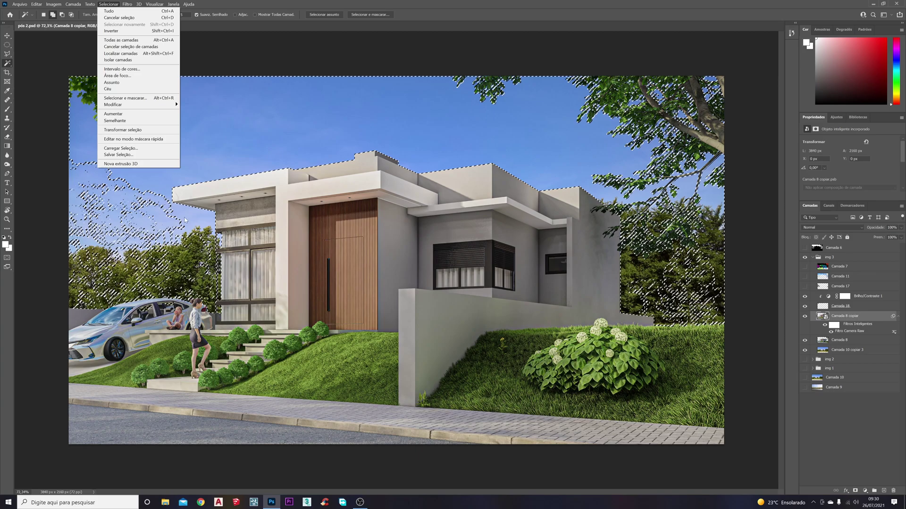
pyautogui.click(114, 155)
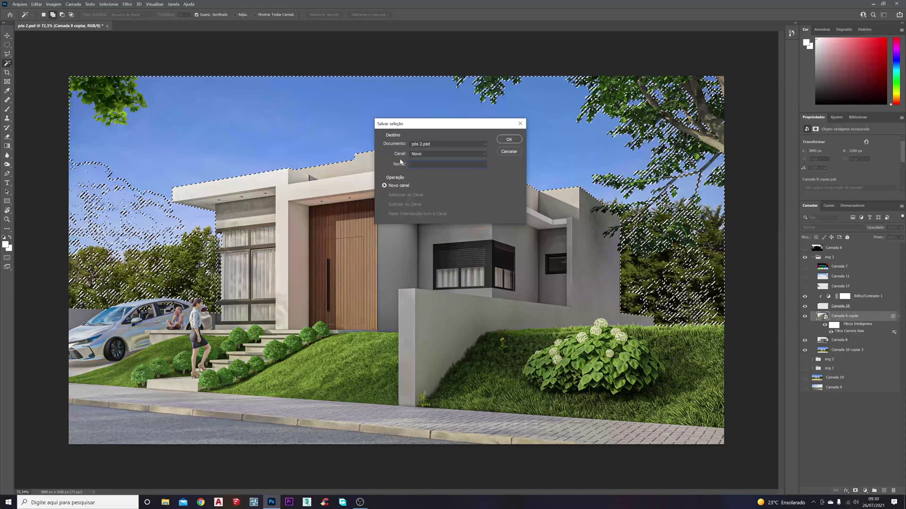
pyautogui.write('alpha')
pyautogui.click(503, 140)
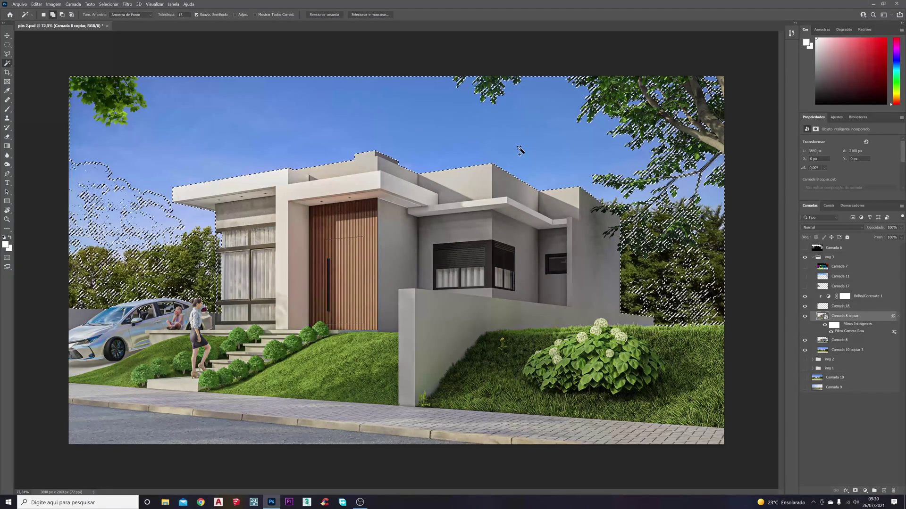
pyautogui.hotkey('ctrl', 'd')
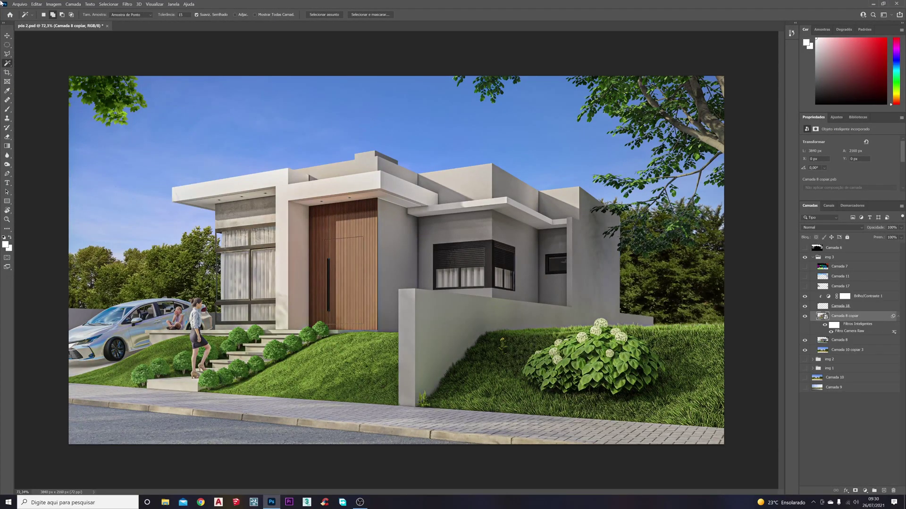
# - Load the saved "alpha" channel as a new selection over the house image
pyautogui.click(7, 35)
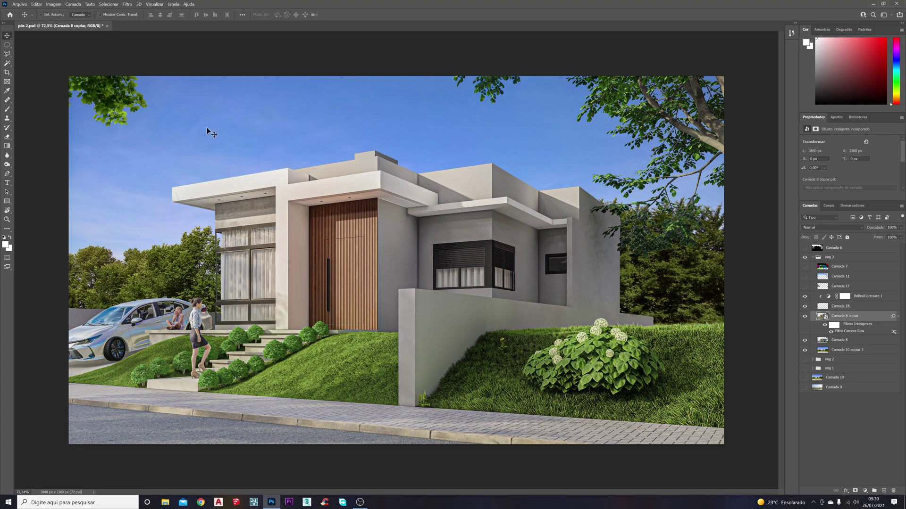
pyautogui.click(105, 5)
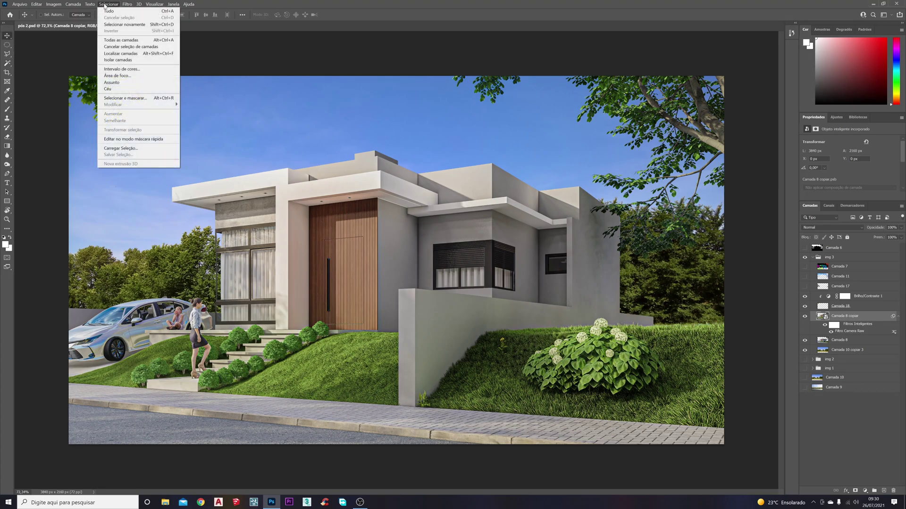
pyautogui.click(120, 147)
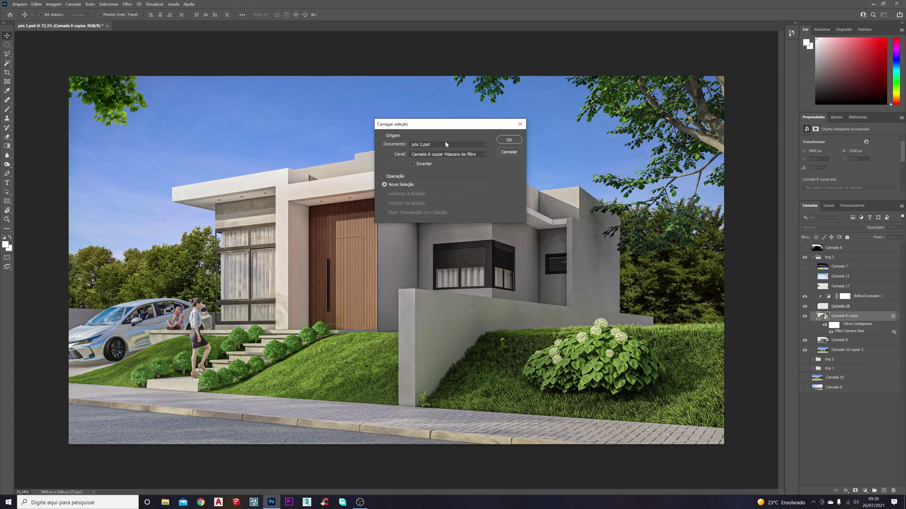
pyautogui.click(439, 157)
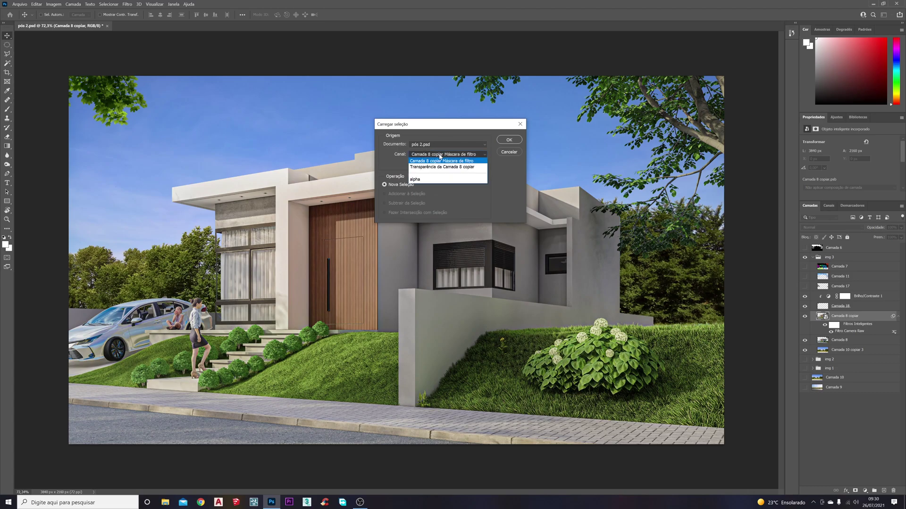
pyautogui.click(432, 179)
pyautogui.click(509, 140)
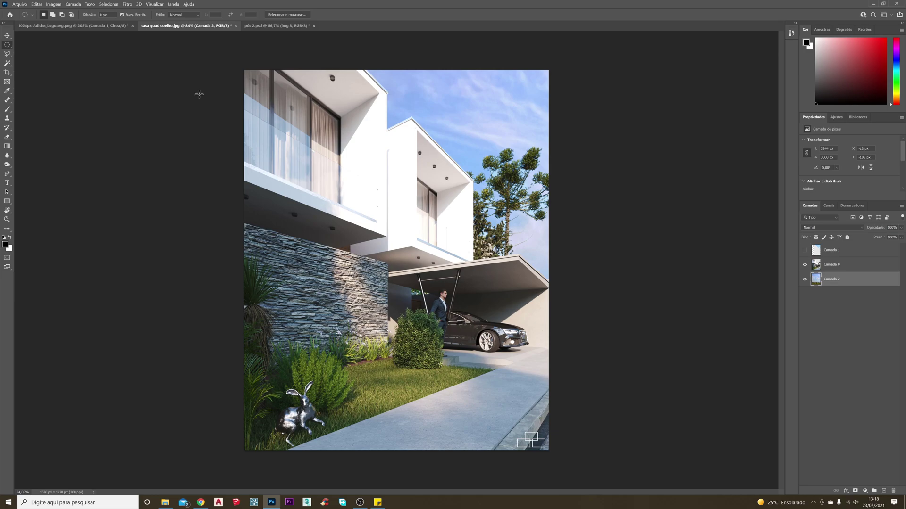
# - Outline the sky along the rooflines of the two upper house volumes with the Polygonal Lasso, closing the selection above the image
pyautogui.click(8, 57)
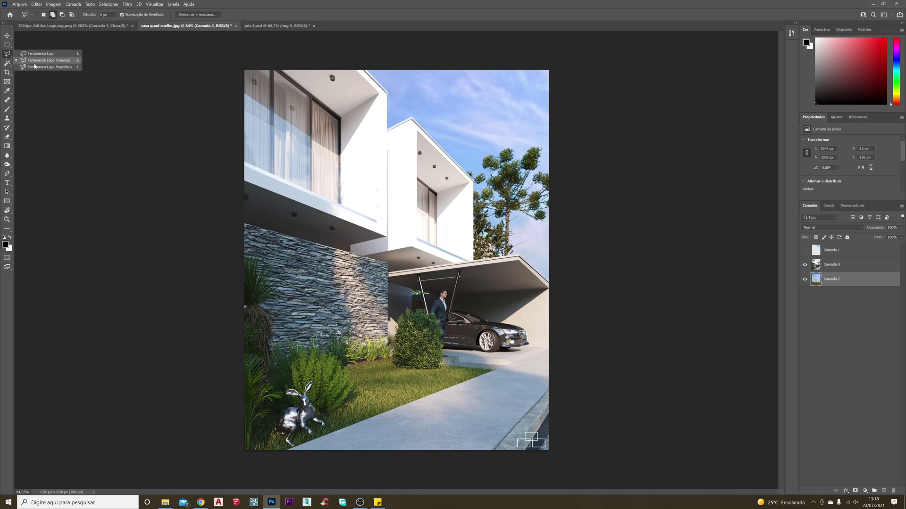
pyautogui.click(41, 63)
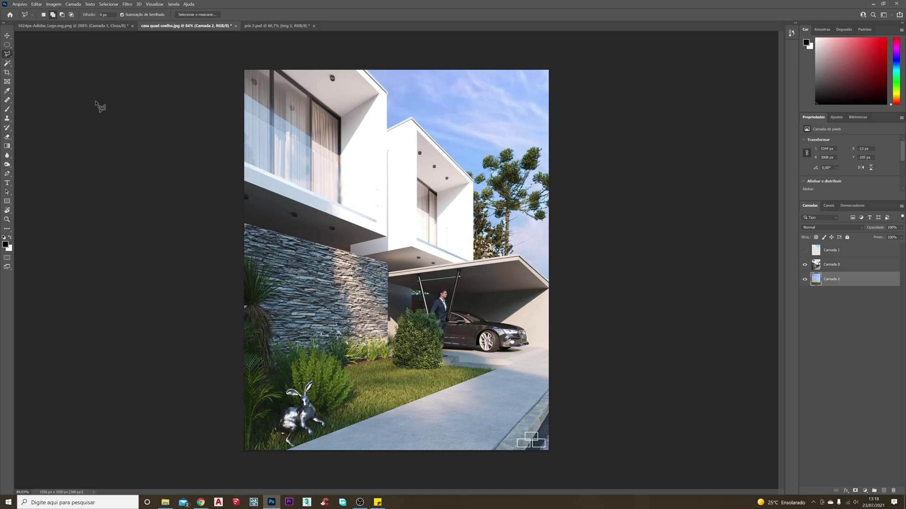
pyautogui.scroll(1, 445, 56)
pyautogui.scroll(6, 444, 44)
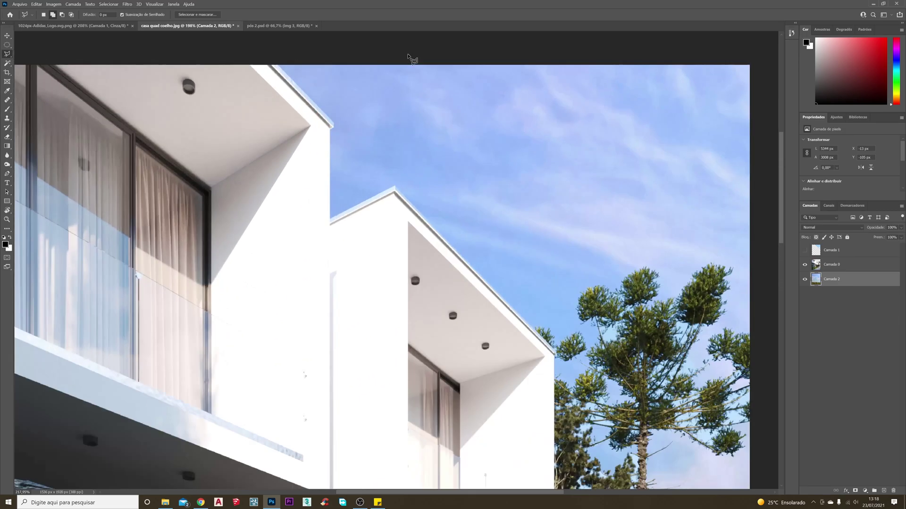
pyautogui.scroll(-1, 326, 98)
pyautogui.scroll(1, 320, 101)
pyautogui.scroll(-1, 264, 97)
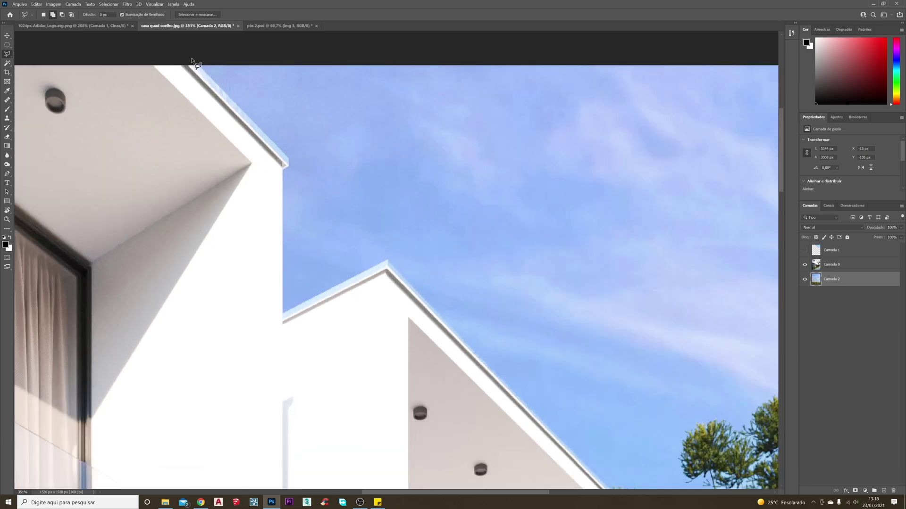
pyautogui.click(182, 47)
pyautogui.click(284, 169)
pyautogui.click(283, 313)
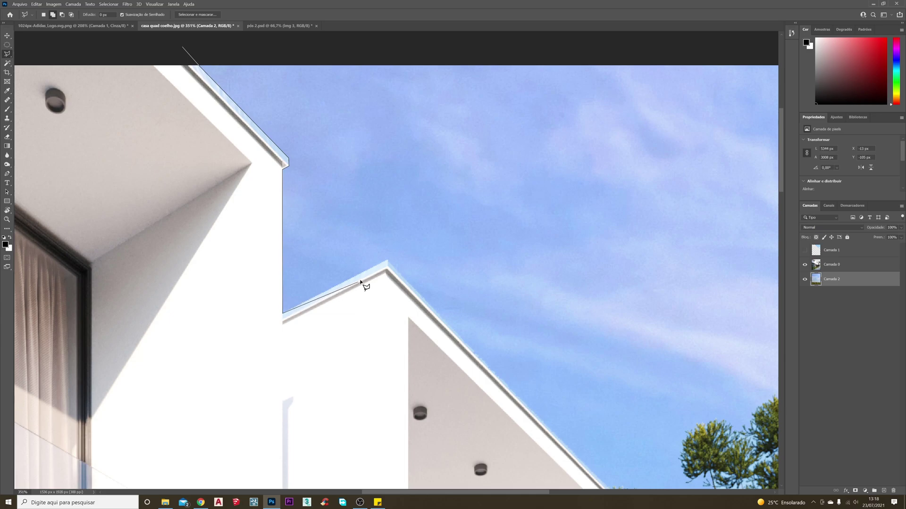
pyautogui.click(388, 260)
pyautogui.scroll(-3, 609, 425)
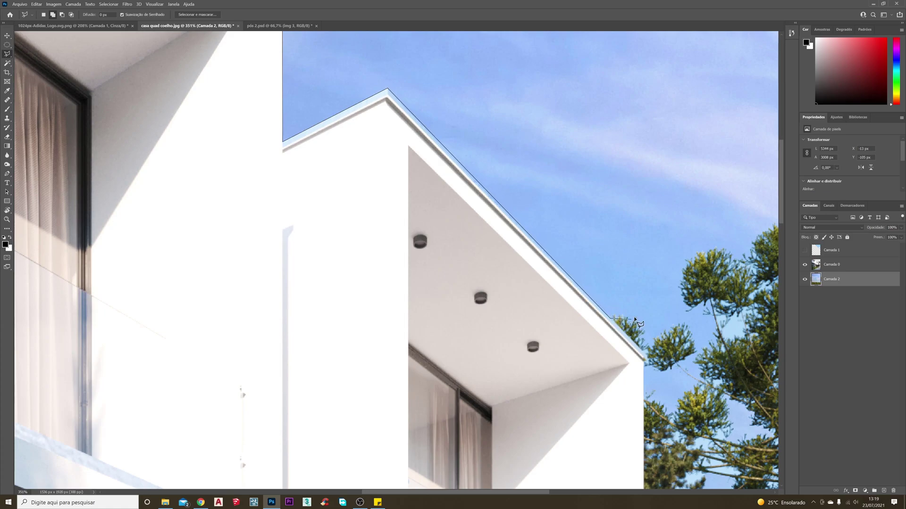
pyautogui.click(610, 318)
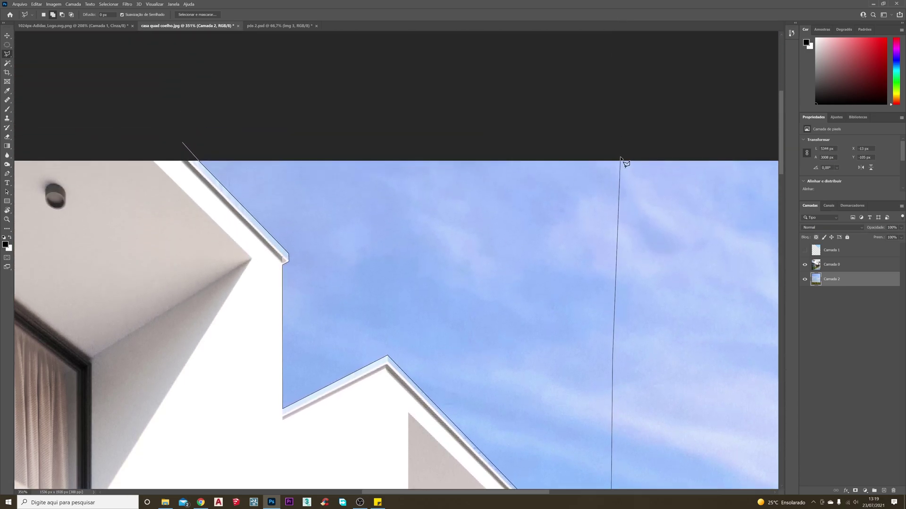
pyautogui.click(616, 116)
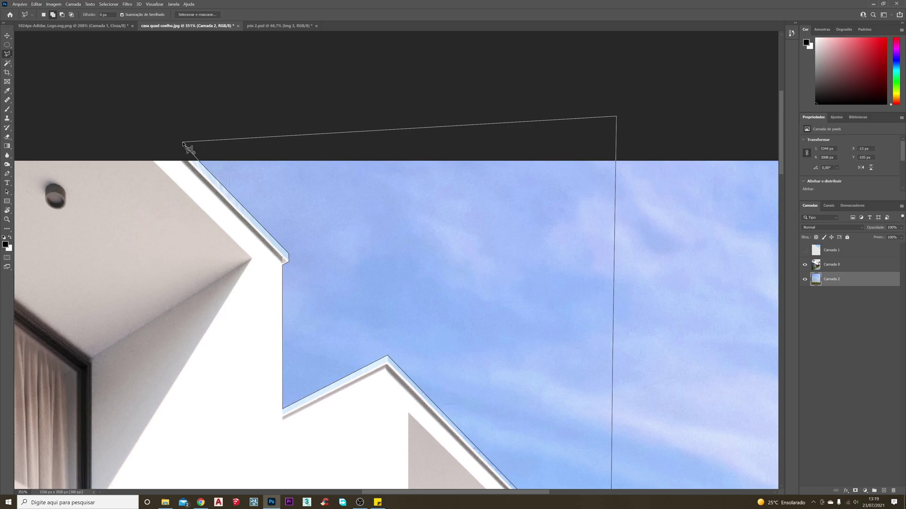
pyautogui.click(183, 144)
pyautogui.scroll(-3, 324, 196)
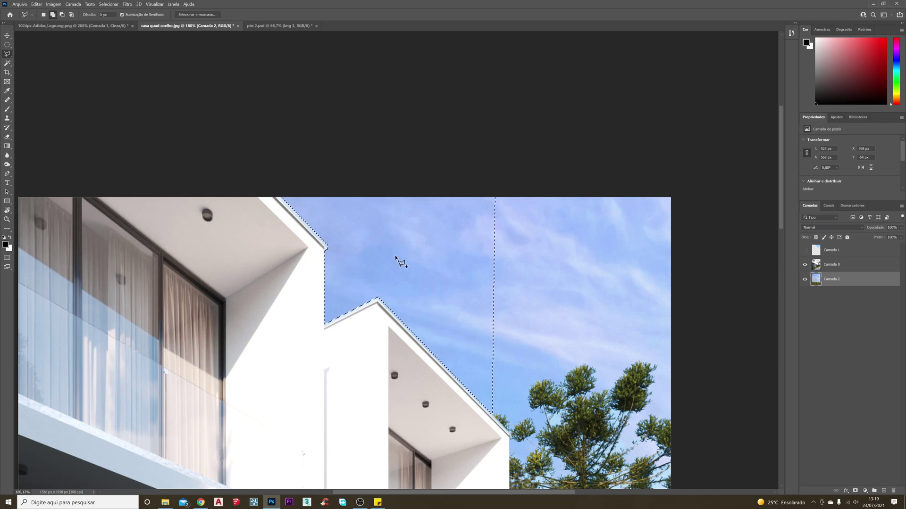
pyautogui.scroll(2, 397, 259)
pyautogui.scroll(-2, 477, 253)
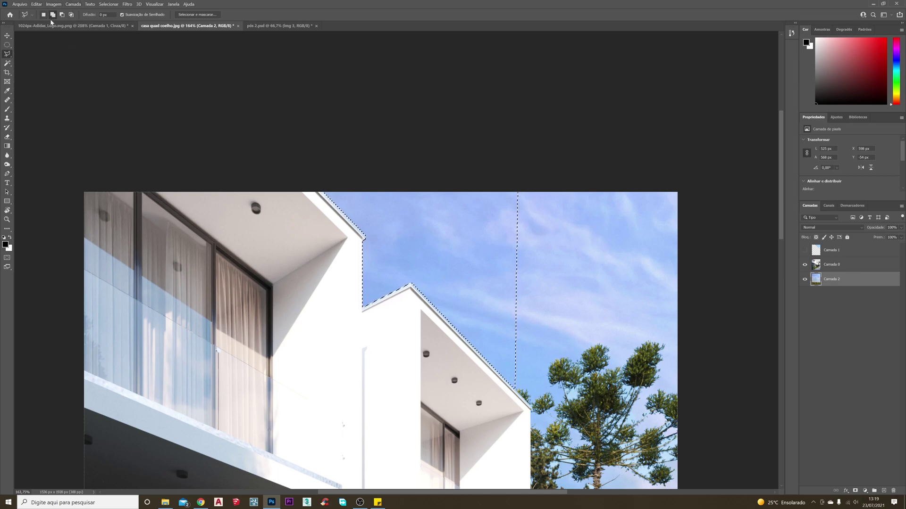
# - Subtract a small four-sided area from the middle of the sky selection with the Polygonal Lasso
pyautogui.click(62, 15)
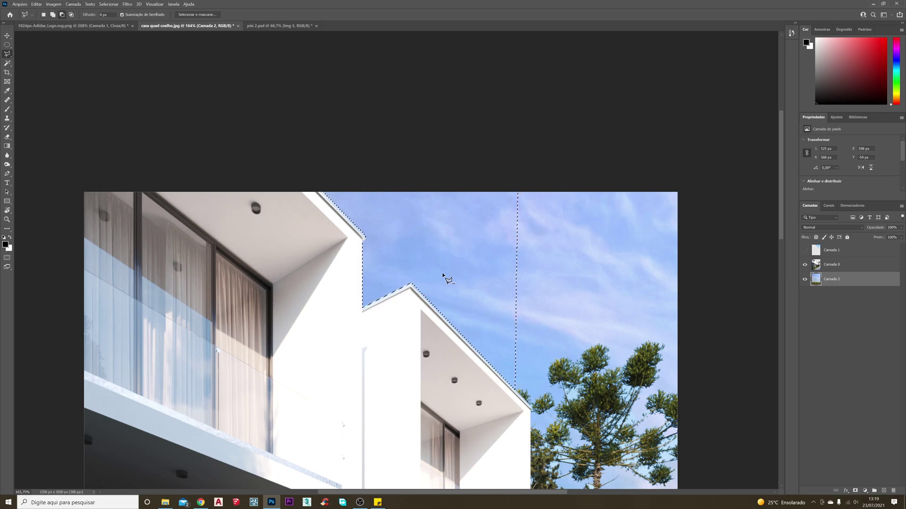
pyautogui.click(442, 223)
pyautogui.click(426, 246)
pyautogui.click(469, 266)
pyautogui.click(481, 222)
pyautogui.click(442, 223)
# - Add a separate four-sided area of sky above the pine tree to the selection
pyautogui.click(53, 14)
pyautogui.click(570, 218)
pyautogui.click(556, 272)
pyautogui.click(602, 284)
pyautogui.click(626, 230)
pyautogui.click(569, 218)
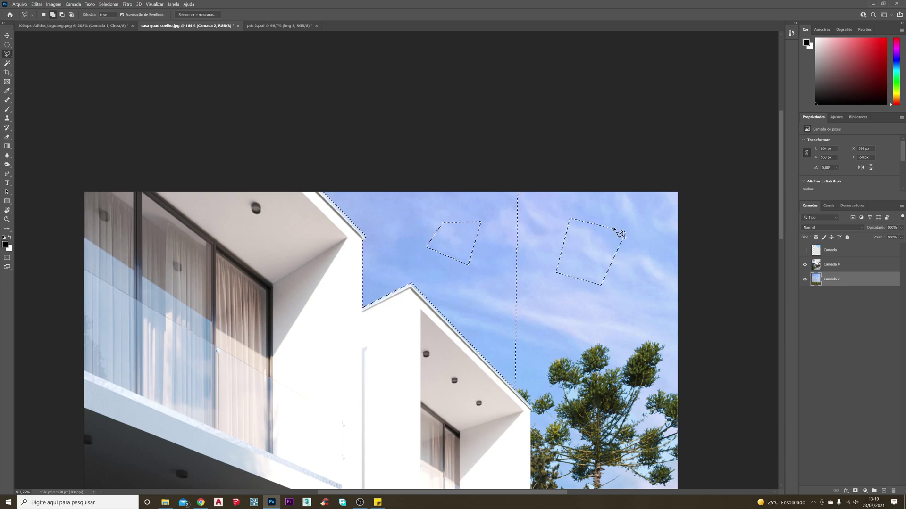
# - Fill the hole in the sky selection by adding a larger polygon drawn around it
pyautogui.click(494, 223)
pyautogui.click(481, 289)
pyautogui.click(401, 251)
pyautogui.click(430, 210)
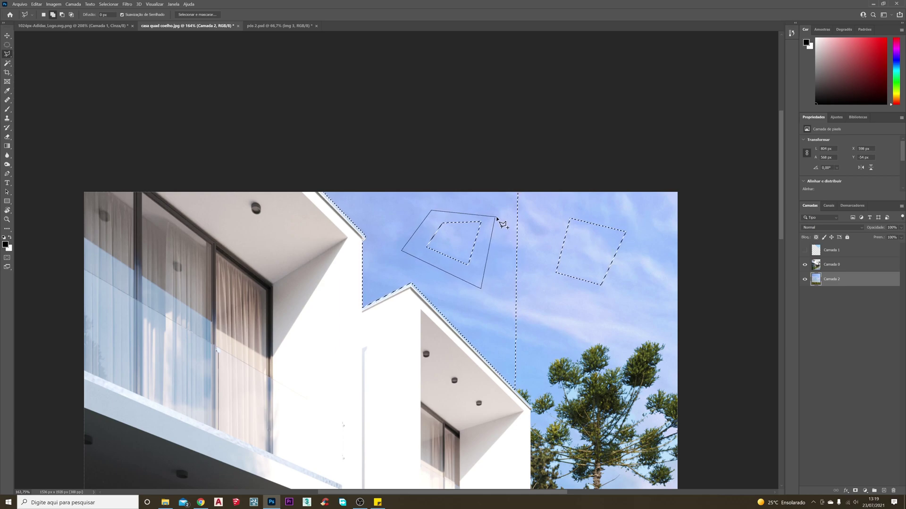
pyautogui.click(494, 223)
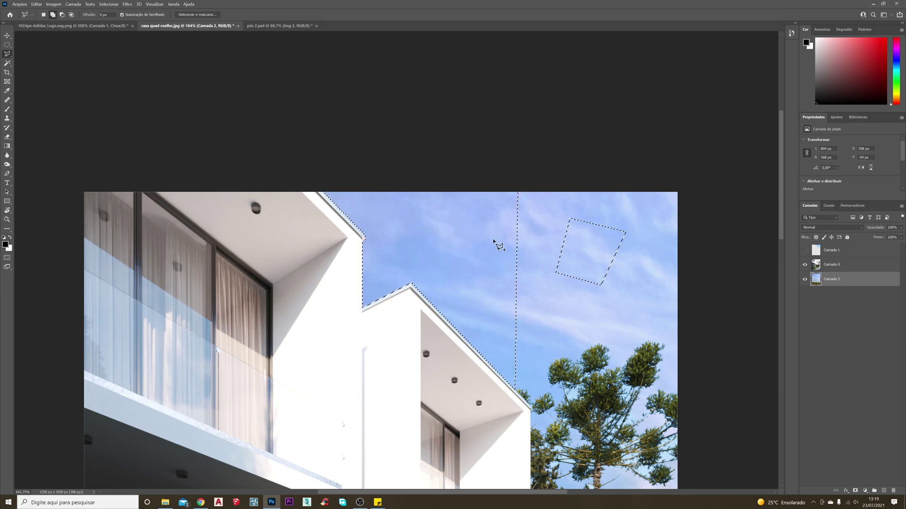
# - Replace the whole selection with a new small four-sided one just above the pine tree, and deselect
pyautogui.click(44, 15)
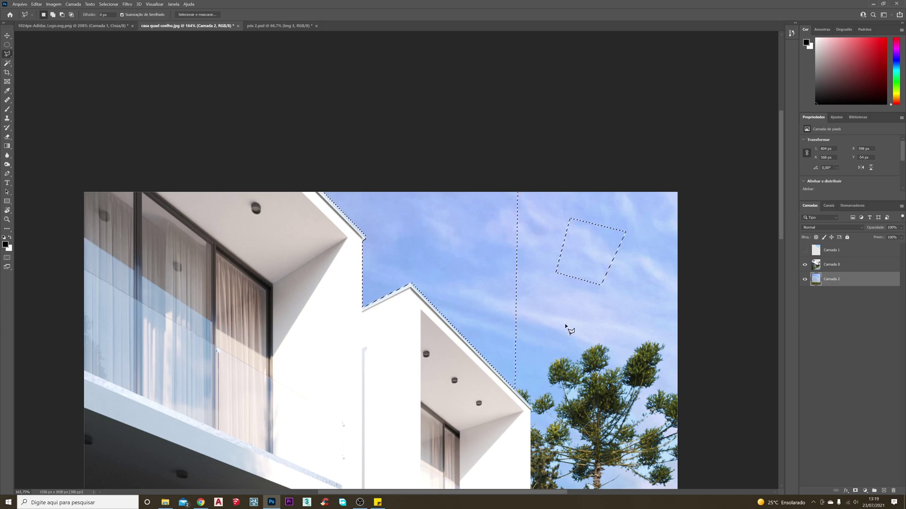
pyautogui.click(568, 295)
pyautogui.click(557, 317)
pyautogui.click(593, 325)
pyautogui.click(603, 300)
pyautogui.click(569, 296)
pyautogui.hotkey('ctrl', 'd')
pyautogui.scroll(-5, 498, 293)
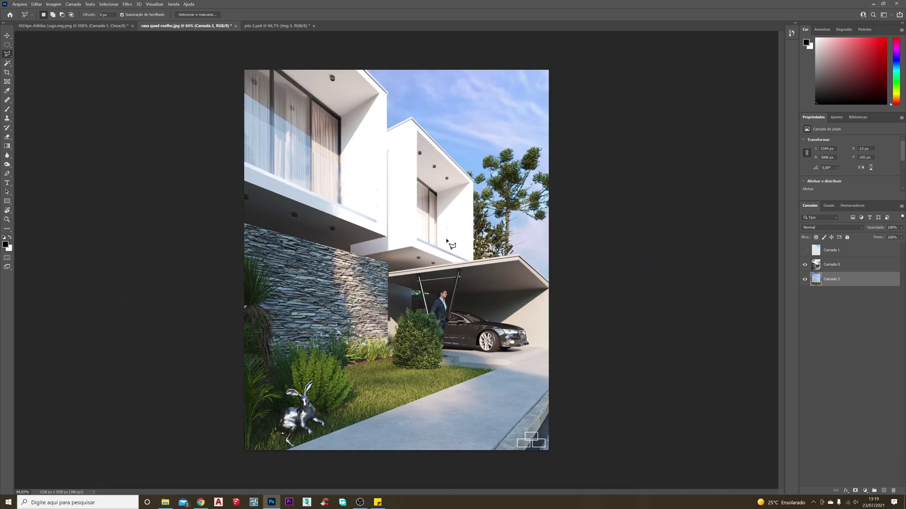
pyautogui.scroll(1, 396, 239)
pyautogui.click(7, 44)
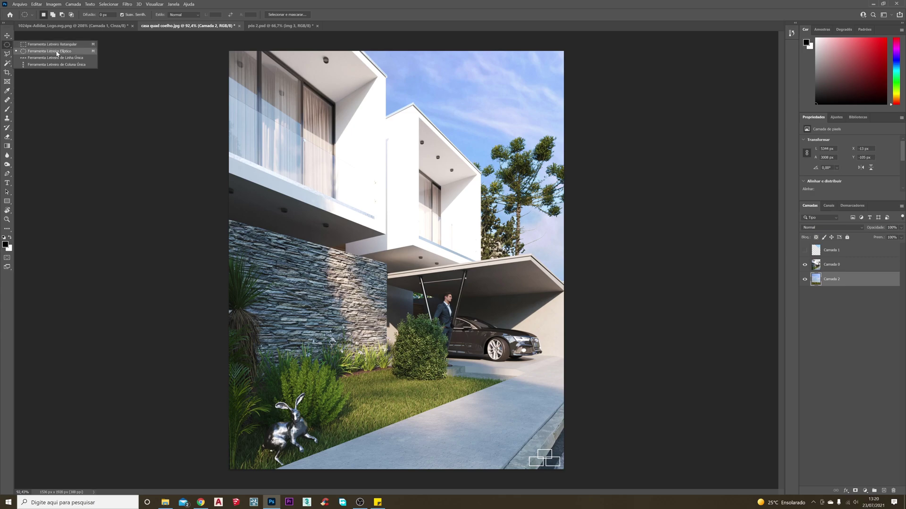
pyautogui.click(7, 55)
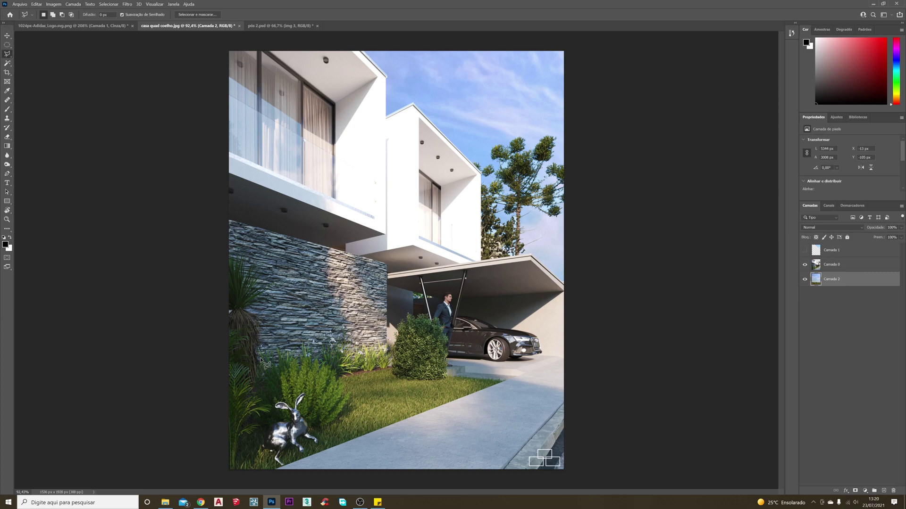
pyautogui.scroll(11, 262, 455)
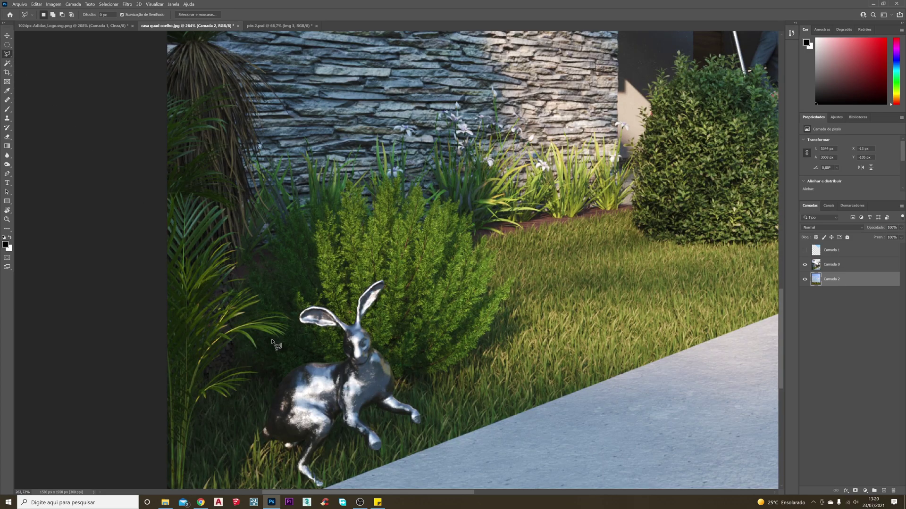
pyautogui.scroll(-1, 285, 323)
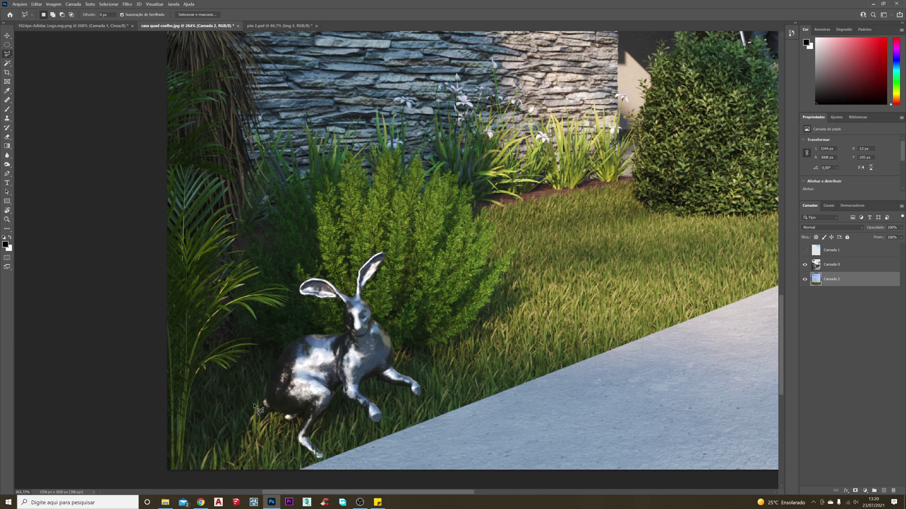
pyautogui.scroll(2, 263, 406)
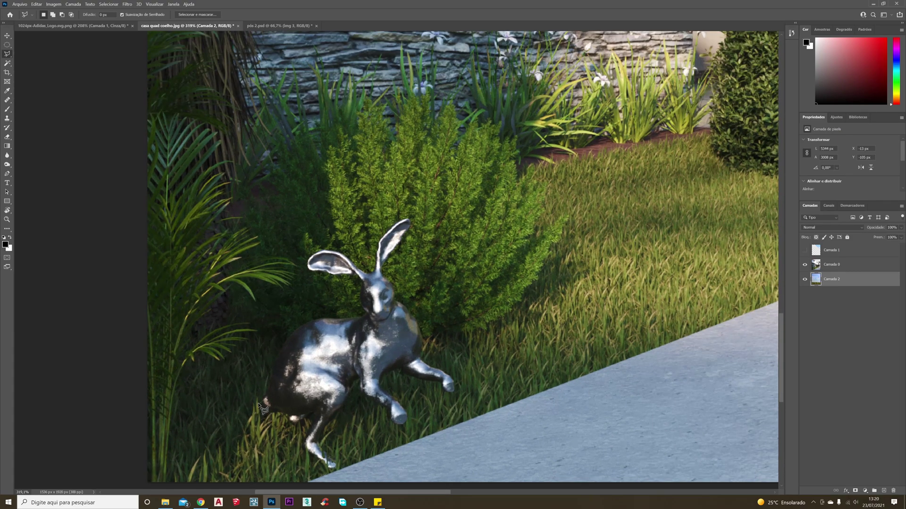
pyautogui.click(259, 402)
pyautogui.press('Escape')
pyautogui.hotkey('ctrl', '0')
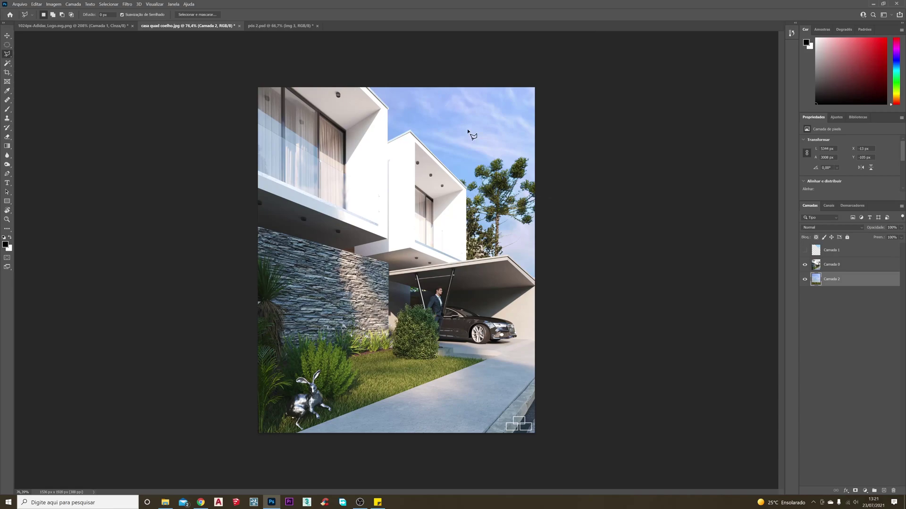
# - Switch the visibility of Camada 2 off and on to compare the house with and without the sky
pyautogui.click(805, 281)
pyautogui.click(806, 281)
pyautogui.click(805, 281)
pyautogui.click(806, 281)
# - Move the Camada 2 background to about X -678 px, Y -1321 px and inspect the pine tree's edges against the lake
pyautogui.click(7, 35)
pyautogui.moveTo(491, 243); pyautogui.dragTo(431, 60)
pyautogui.moveTo(519, 257); pyautogui.dragTo(446, 212)
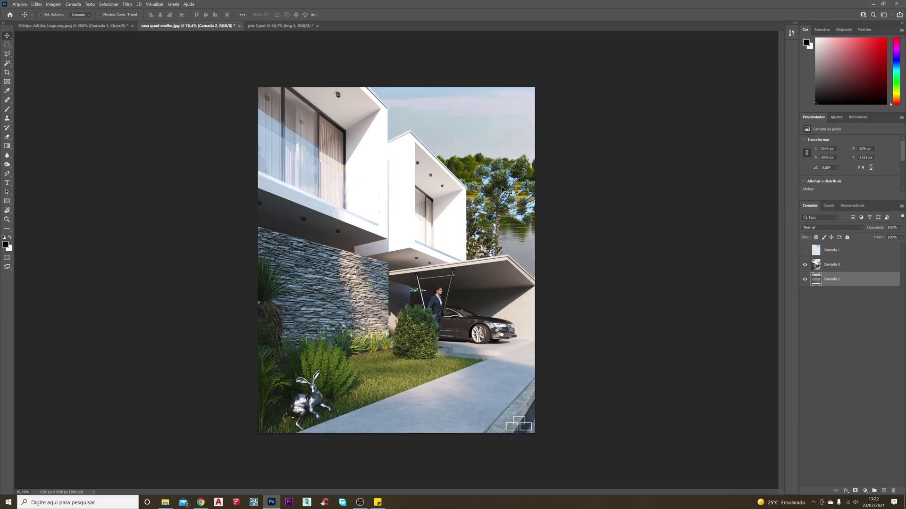
pyautogui.scroll(10, 521, 184)
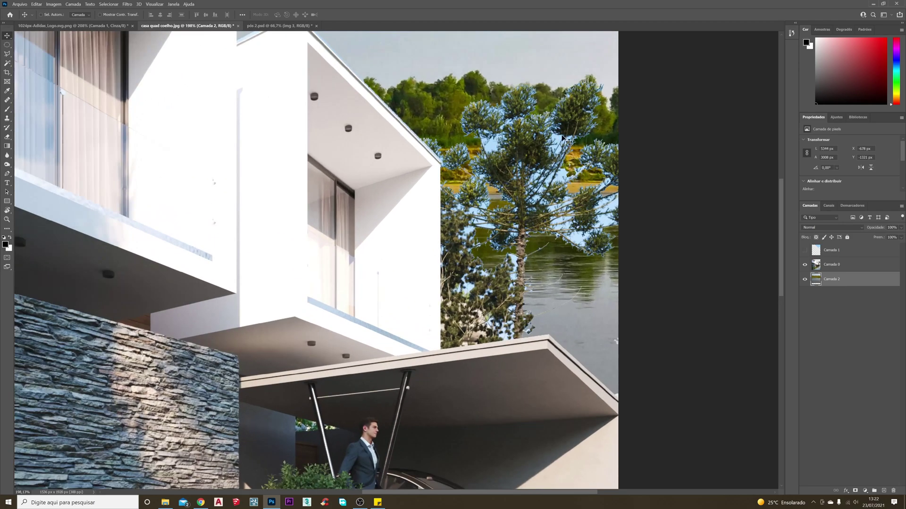
pyautogui.scroll(-10, 562, 138)
# - Move Camada 2 down to about X -685 px, Y -159 px so clouds fill the background, and inspect the pine tree's edges
pyautogui.moveTo(468, 173); pyautogui.dragTo(463, 375)
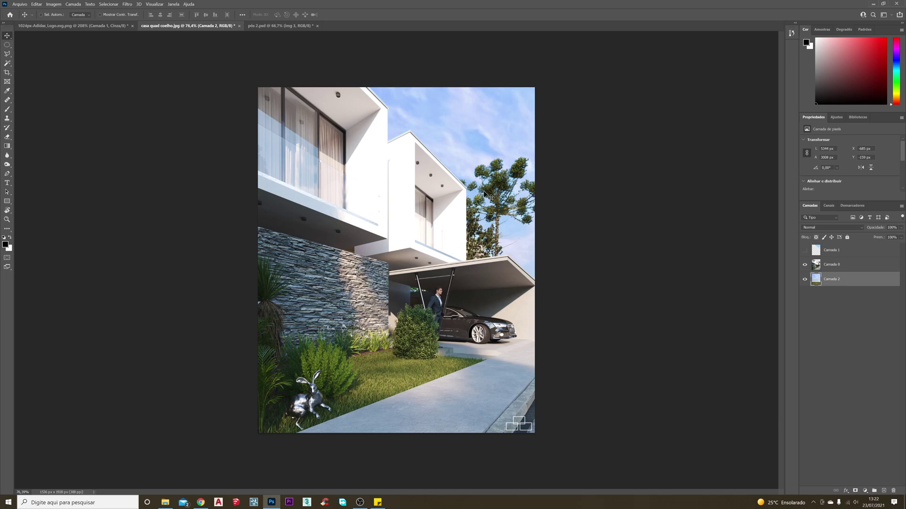
pyautogui.scroll(3, 513, 198)
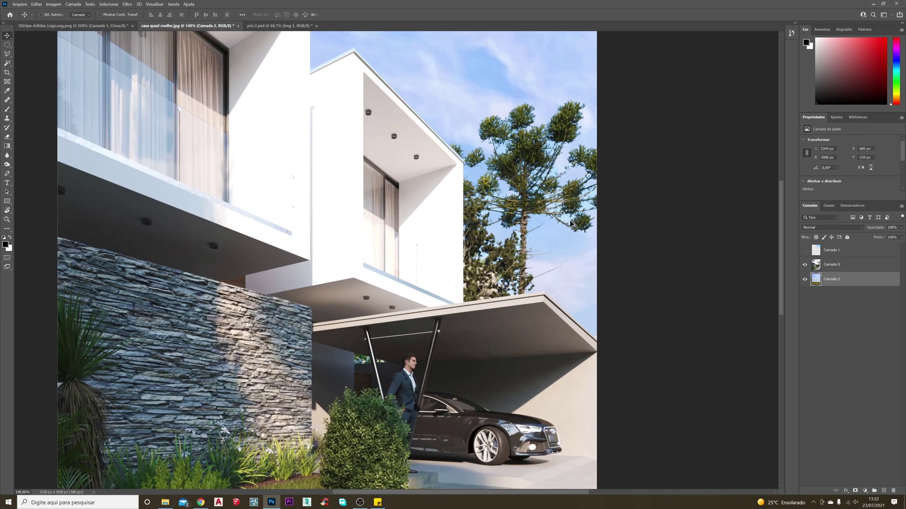
pyautogui.scroll(-2, 553, 179)
pyautogui.scroll(8, 542, 195)
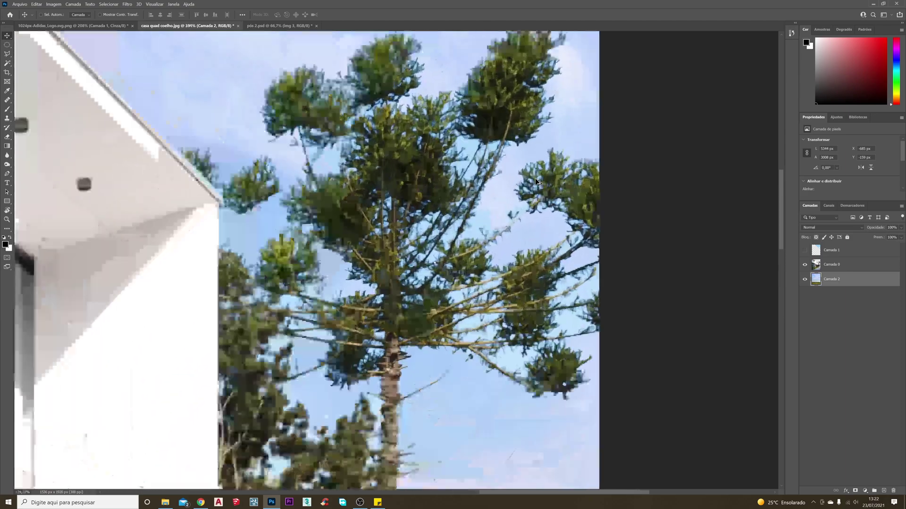
pyautogui.scroll(-10, 476, 225)
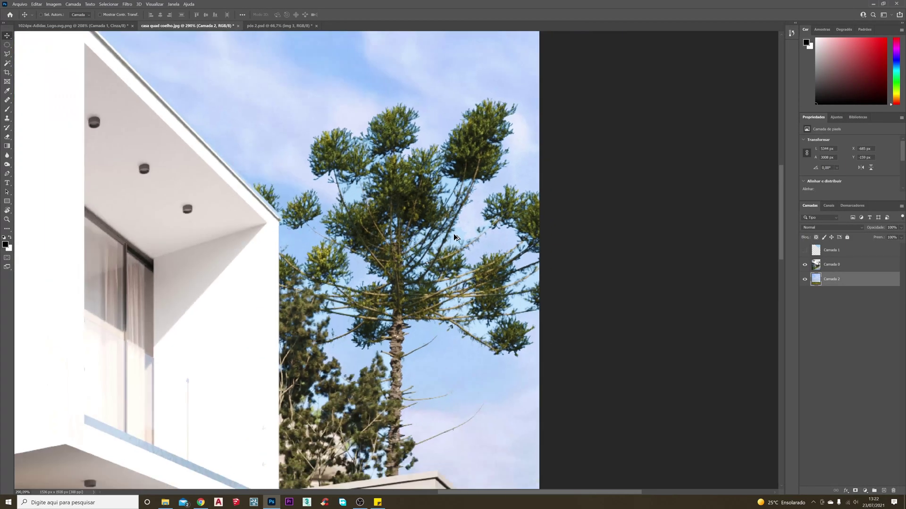
pyautogui.scroll(3, 345, 212)
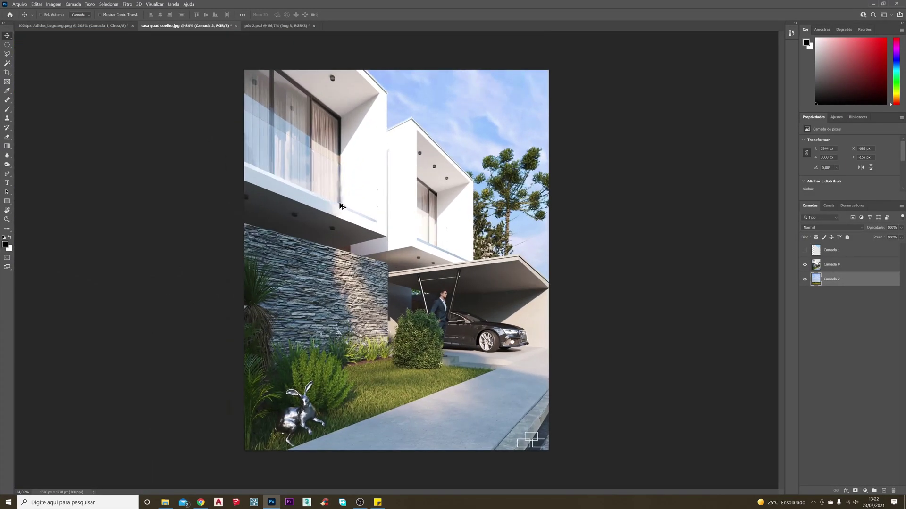
pyautogui.scroll(-1, 340, 206)
pyautogui.scroll(1, 339, 206)
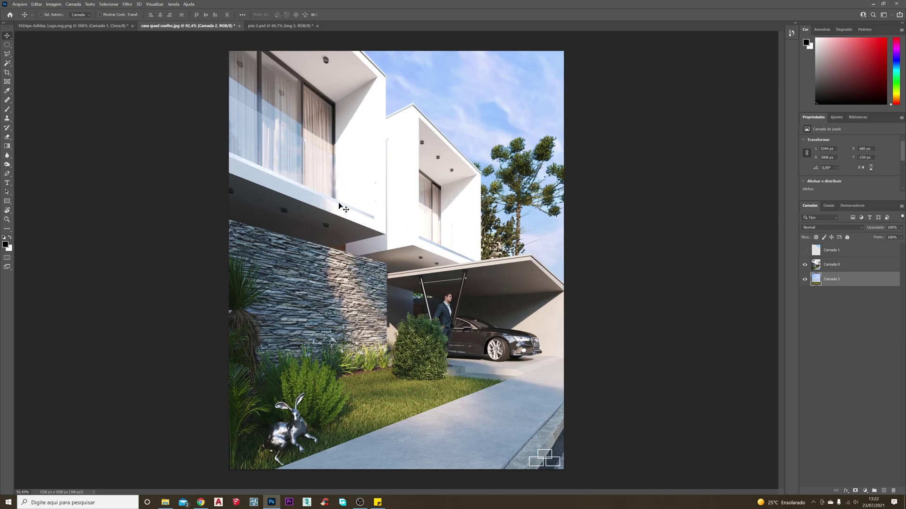